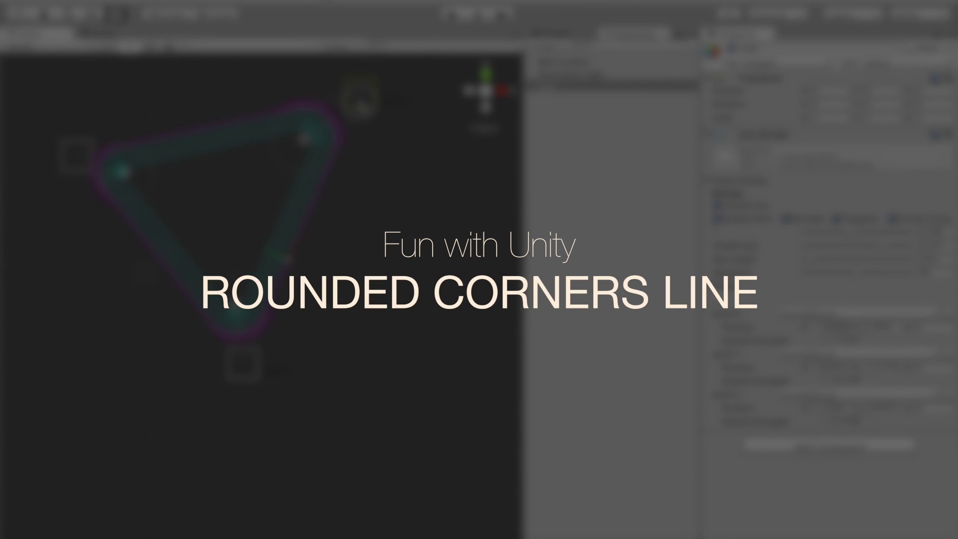
# Reshape the finished rounded triangle demo by dragging its three corner handles
pyautogui.moveTo(360, 106); pyautogui.dragTo(366, 110)
pyautogui.moveTo(241, 361); pyautogui.dragTo(299, 425)
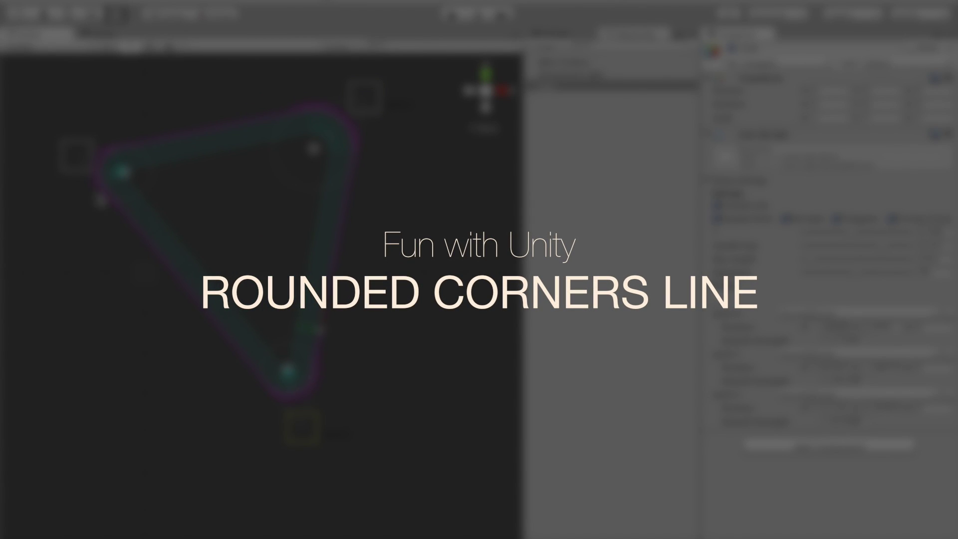
pyautogui.moveTo(76, 155)
pyautogui.mouseDown()
pyautogui.moveTo(80, 301)
pyautogui.moveTo(90, 329)
pyautogui.mouseUp()
pyautogui.moveTo(303, 427); pyautogui.dragTo(462, 374)
pyautogui.moveTo(364, 97); pyautogui.dragTo(291, 95)
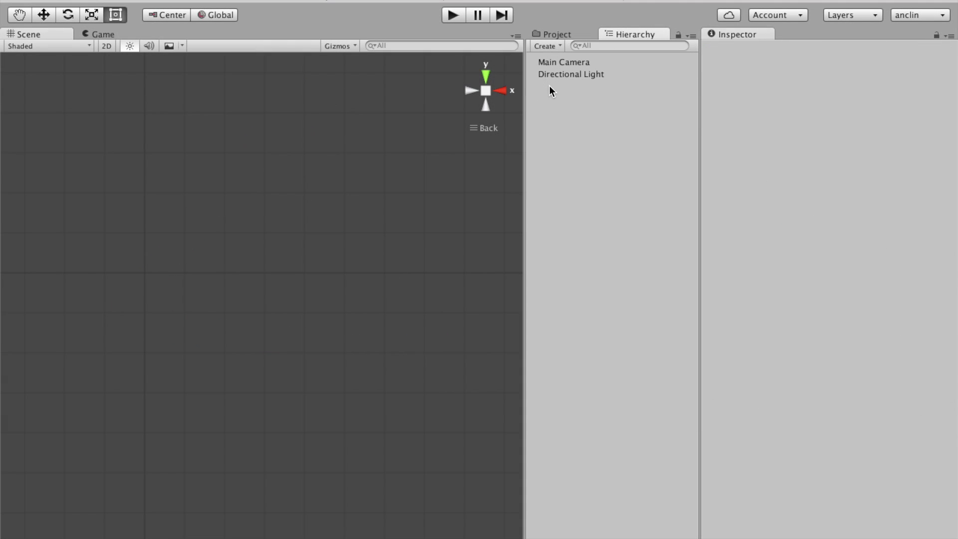
# Create a new empty GameObject named Line
pyautogui.hotkey('ctrl', 'shift', 'n')
pyautogui.click(549, 86)
pyautogui.write('Line')
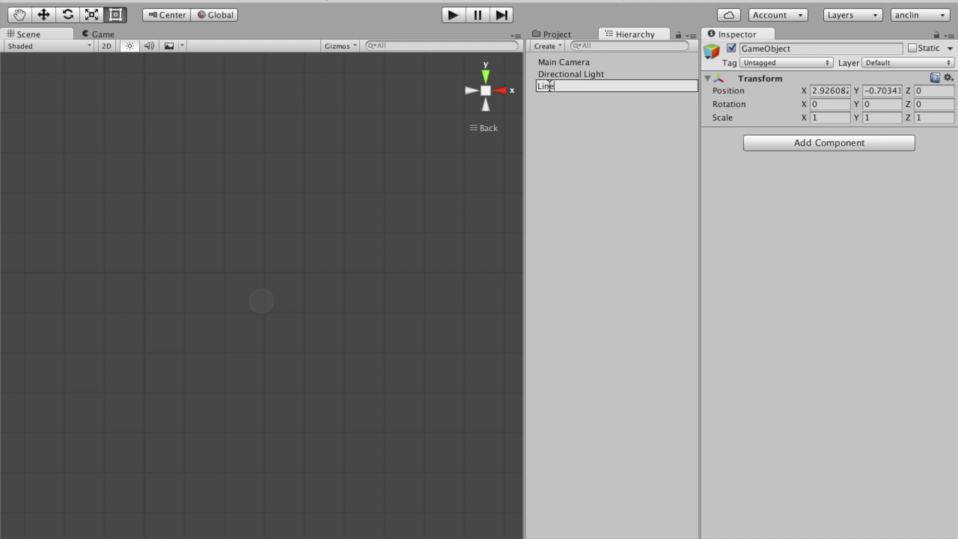
pyautogui.press('Return')
# Add the Line script component and give it four points
pyautogui.click(783, 142)
pyautogui.write('Line')
pyautogui.press('Return')
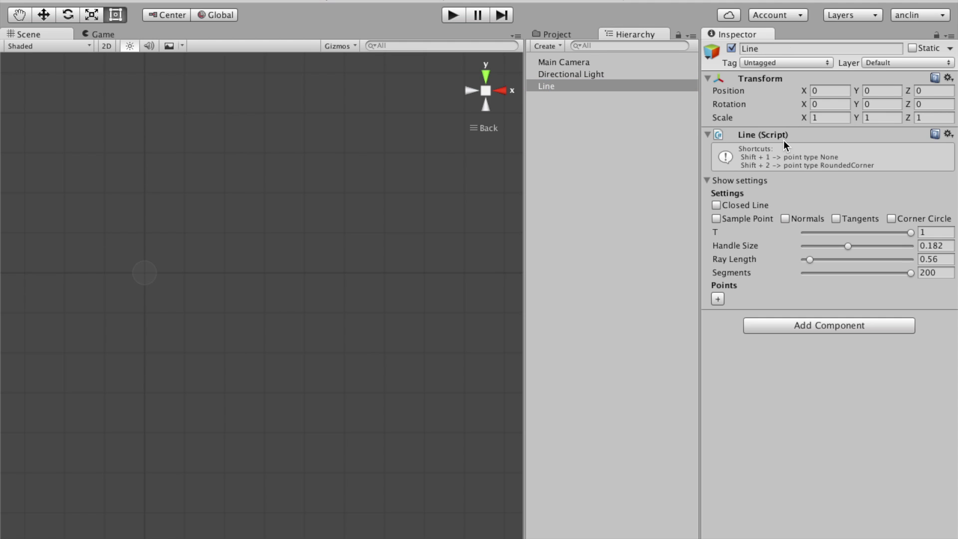
pyautogui.click(719, 298)
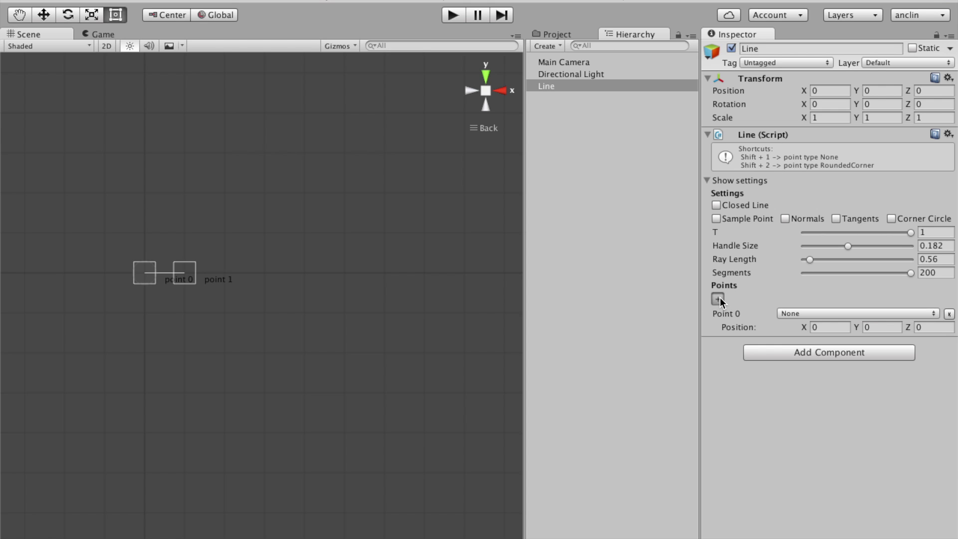
pyautogui.click(719, 298)
pyautogui.click(719, 299)
pyautogui.click(719, 298)
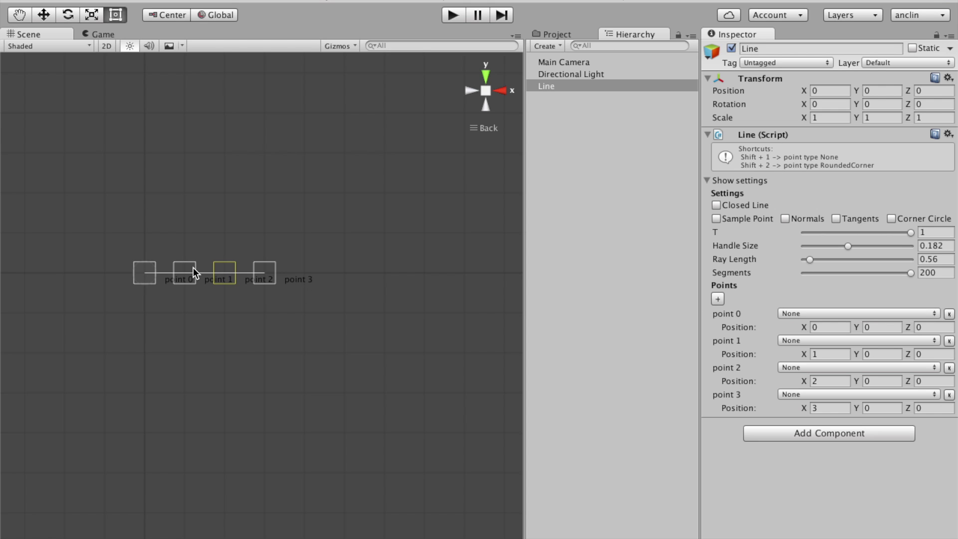
# Drag points 1, 3 and 2 in the Scene view into a zigzag
pyautogui.moveTo(178, 264); pyautogui.dragTo(203, 161)
pyautogui.moveTo(275, 269); pyautogui.dragTo(379, 210)
pyautogui.moveTo(225, 274); pyautogui.dragTo(285, 306)
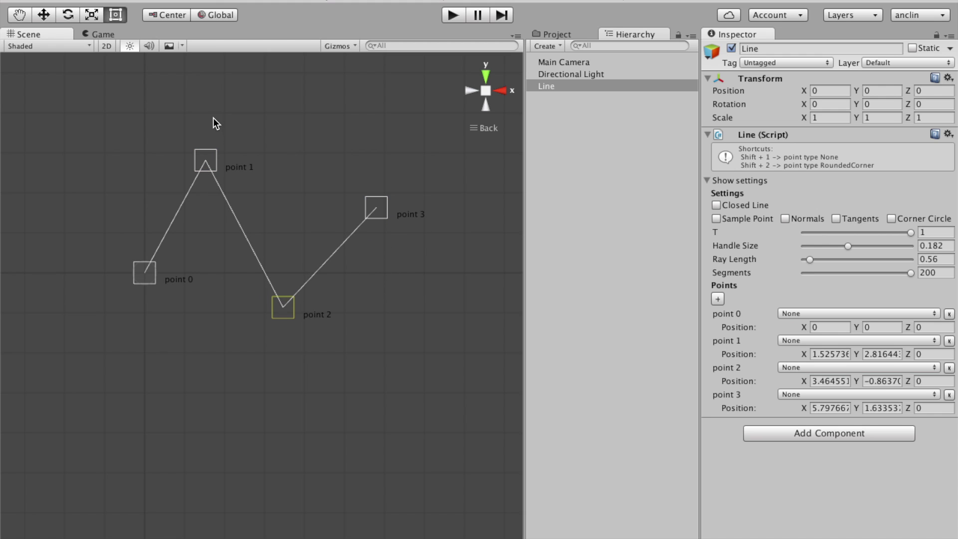
pyautogui.click(842, 342)
# Make point 1 a RoundedCorner and pull out its smoothing handle
pyautogui.click(818, 352)
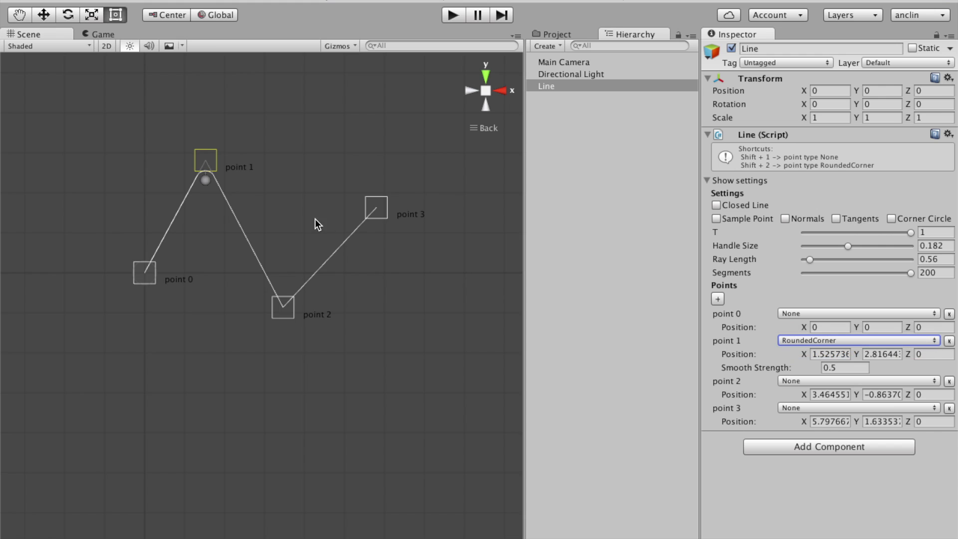
pyautogui.click(207, 187)
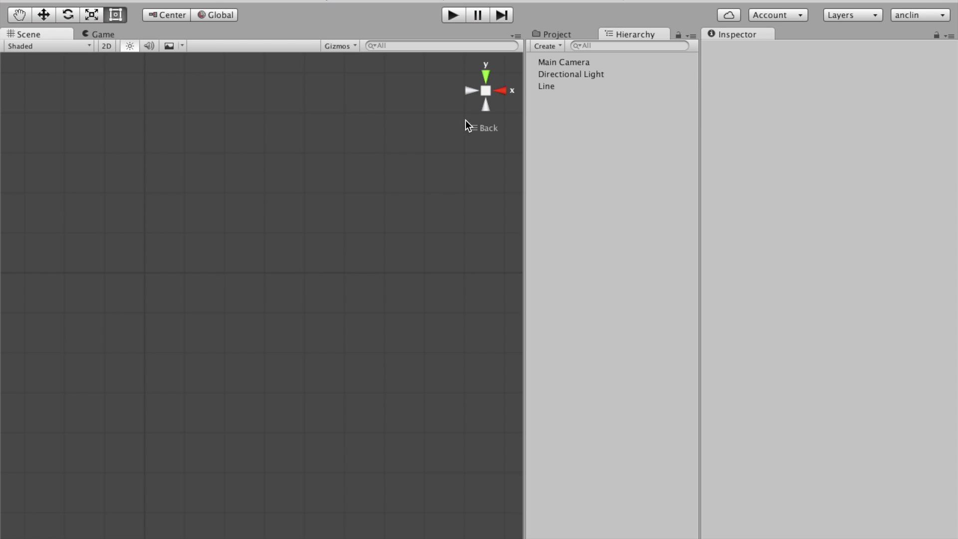
pyautogui.click(543, 86)
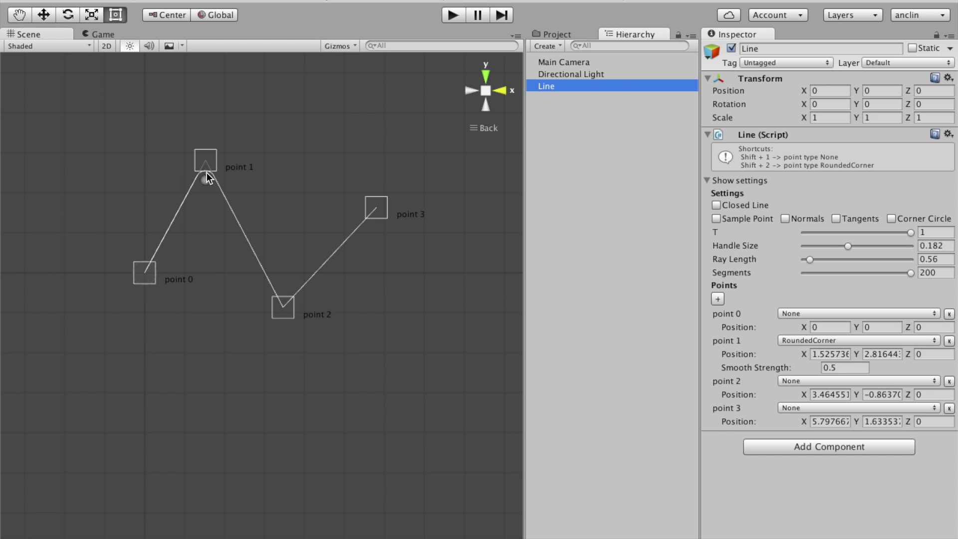
pyautogui.moveTo(206, 176); pyautogui.dragTo(205, 249)
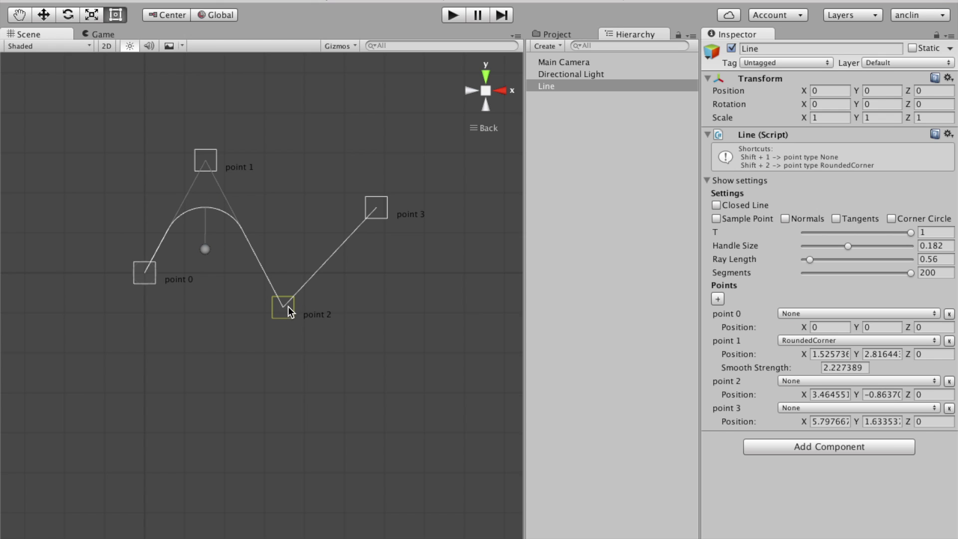
# Make point 2 a RoundedCorner, widen its rounding and move it down-right
pyautogui.click(797, 381)
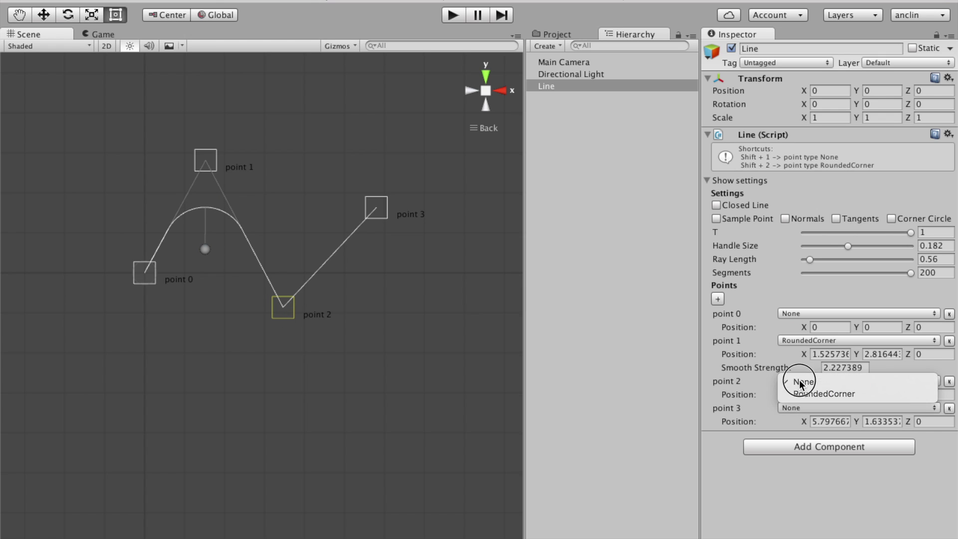
pyautogui.click(797, 387)
pyautogui.moveTo(288, 287); pyautogui.dragTo(298, 200)
pyautogui.moveTo(289, 306); pyautogui.dragTo(310, 323)
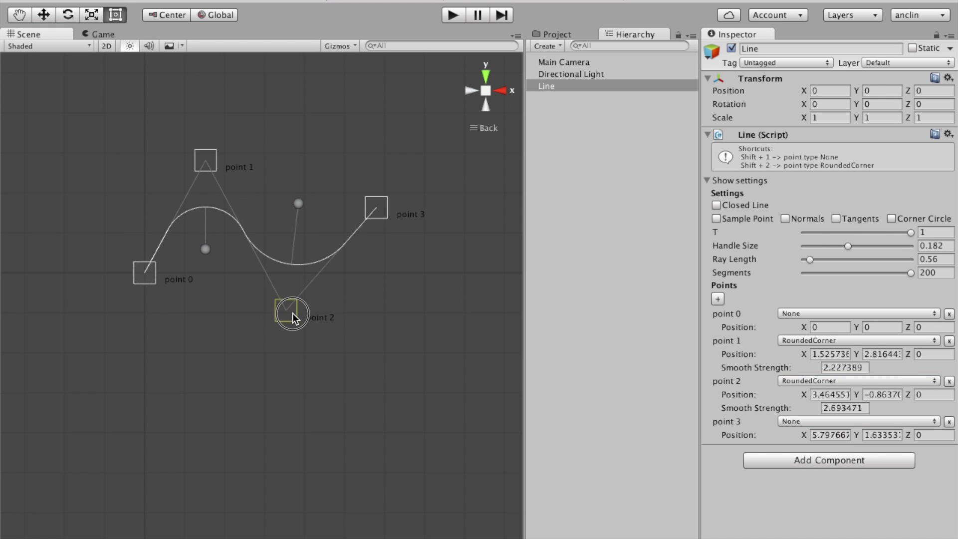
# Reposition points 1–3, tighten their roundings, and add two more points
pyautogui.moveTo(382, 208)
pyautogui.mouseDown()
pyautogui.moveTo(402, 150)
pyautogui.moveTo(380, 164)
pyautogui.mouseUp()
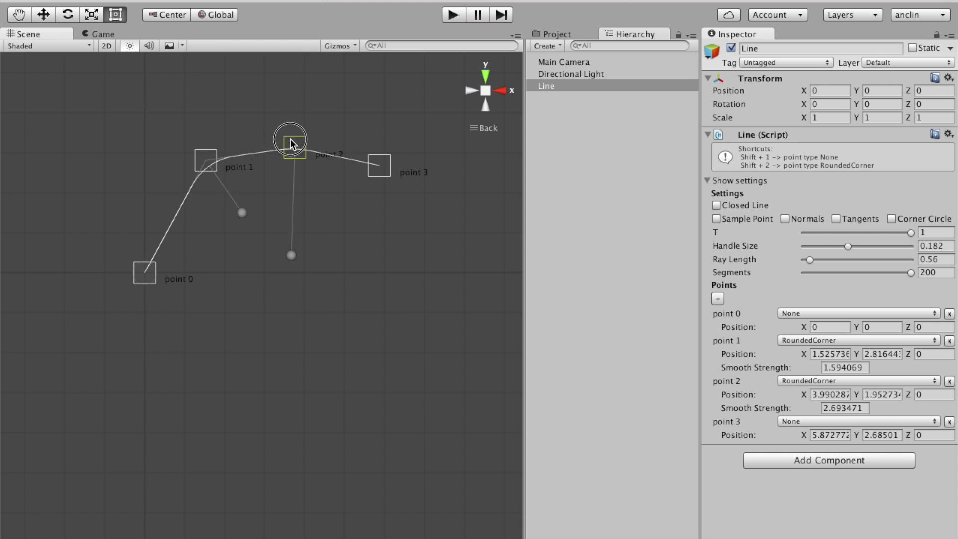
pyautogui.moveTo(301, 323); pyautogui.dragTo(278, 103)
pyautogui.moveTo(220, 163)
pyautogui.mouseDown()
pyautogui.moveTo(190, 145)
pyautogui.moveTo(360, 262)
pyautogui.mouseUp()
pyautogui.moveTo(201, 152); pyautogui.dragTo(150, 116)
pyautogui.moveTo(257, 192); pyautogui.dragTo(268, 145)
pyautogui.moveTo(248, 213); pyautogui.dragTo(194, 158)
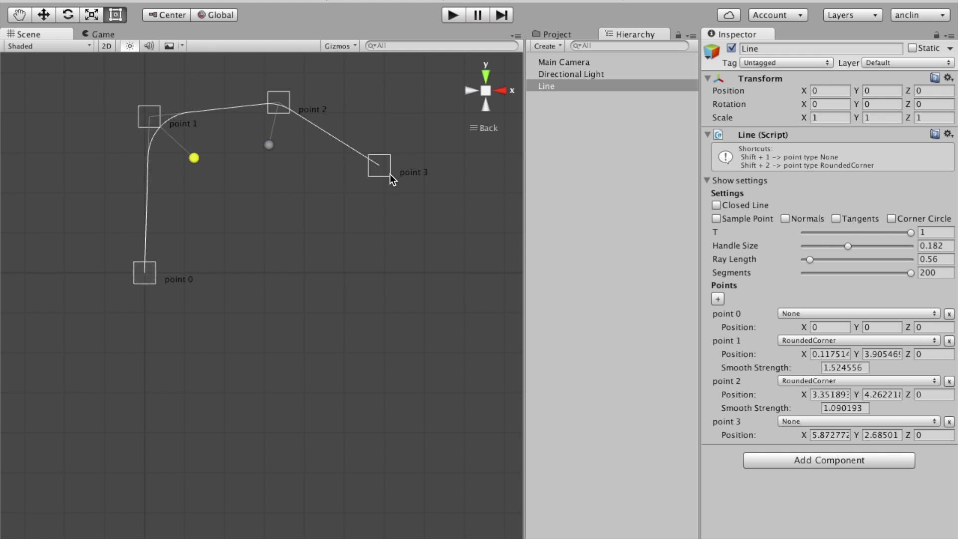
pyautogui.moveTo(389, 174); pyautogui.dragTo(378, 190)
pyautogui.click(717, 299)
pyautogui.click(717, 299)
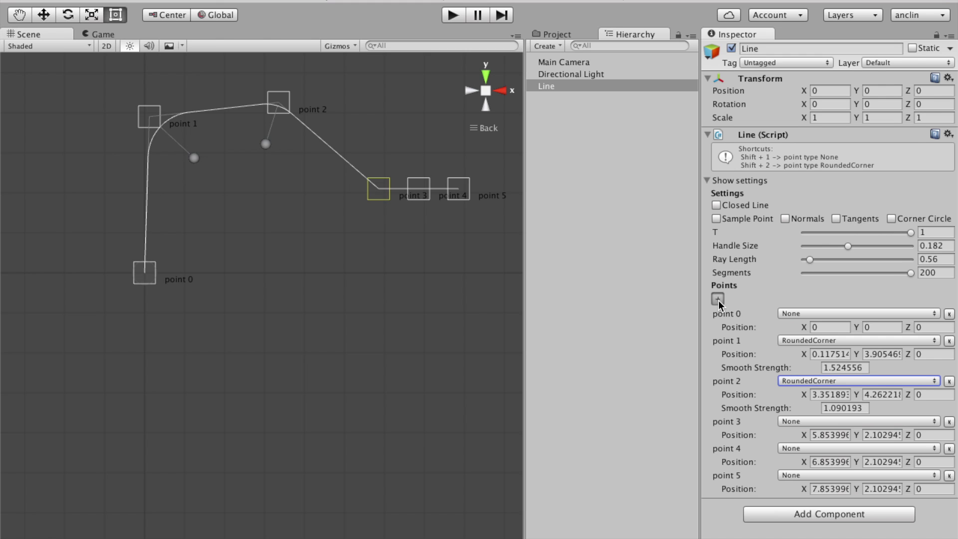
pyautogui.click(718, 299)
# Place points 4, 5 and 6 below the curve and make point 4 a RoundedCorner
pyautogui.moveTo(416, 192); pyautogui.dragTo(296, 270)
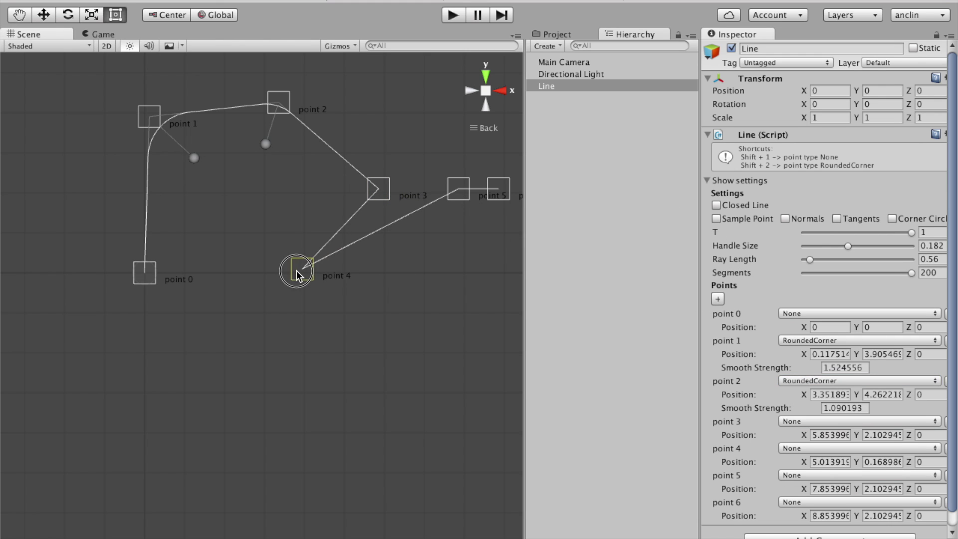
pyautogui.moveTo(456, 192); pyautogui.dragTo(335, 347)
pyautogui.moveTo(499, 200); pyautogui.dragTo(212, 419)
pyautogui.click(294, 268)
pyautogui.moveTo(296, 269)
pyautogui.mouseDown()
pyautogui.moveTo(284, 263)
pyautogui.moveTo(337, 265)
pyautogui.mouseUp()
pyautogui.hotkey('shift', '2')
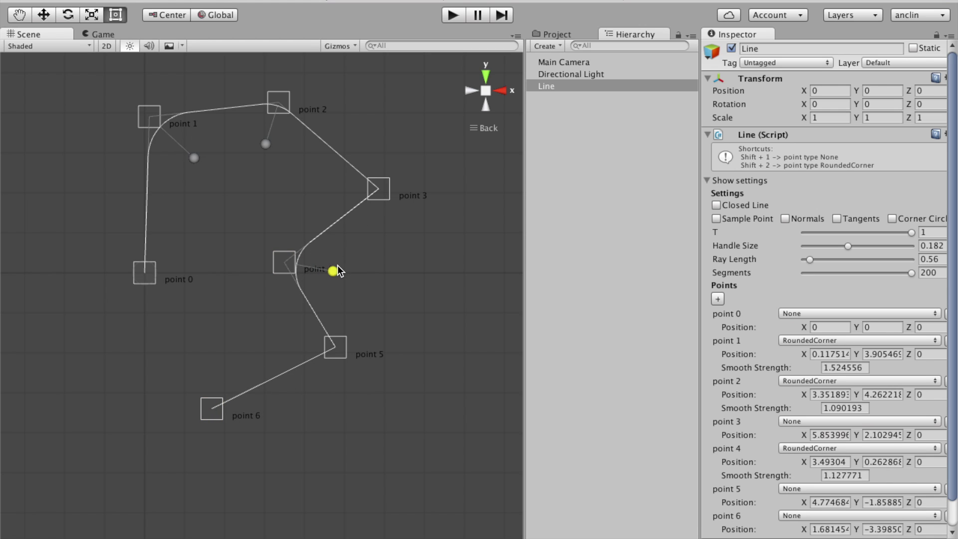
# Make points 3 and 5 RoundedCorners with Shift+2 and widen their roundings
pyautogui.click(377, 190)
pyautogui.hotkey('shift', '2')
pyautogui.moveTo(358, 187); pyautogui.dragTo(284, 186)
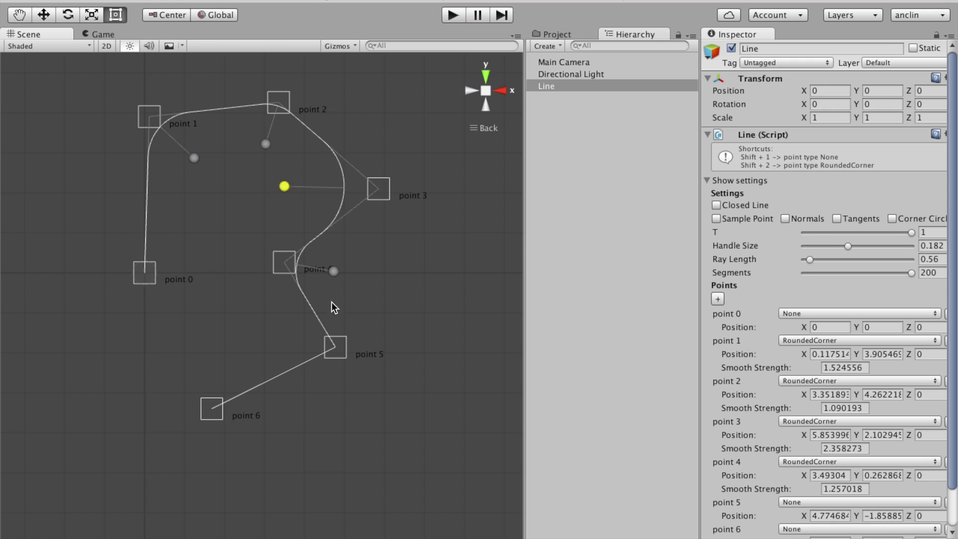
pyautogui.click(337, 345)
pyautogui.hotkey('shift', '2')
pyautogui.moveTo(316, 342); pyautogui.dragTo(272, 328)
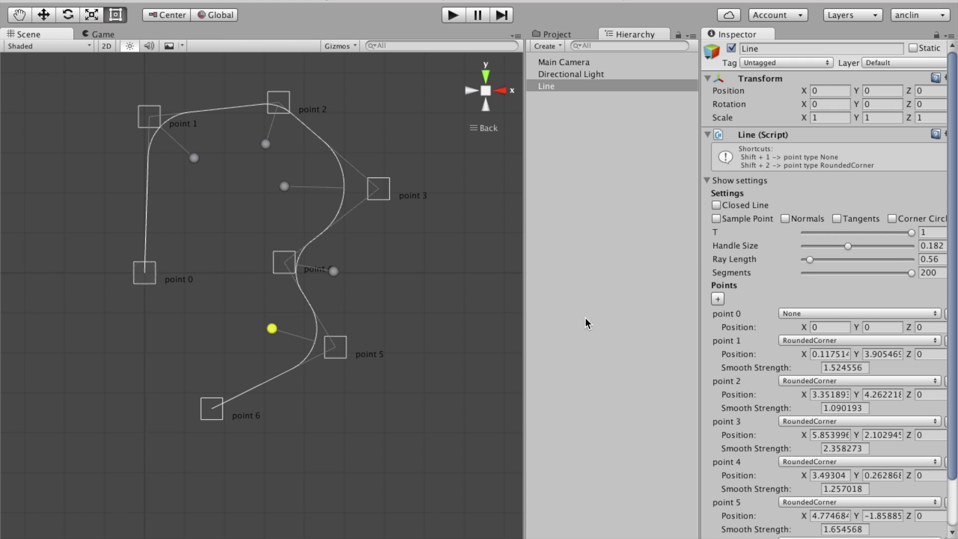
# Turn on Closed Line in the settings so the line loops back to point 0
pyautogui.click(708, 180)
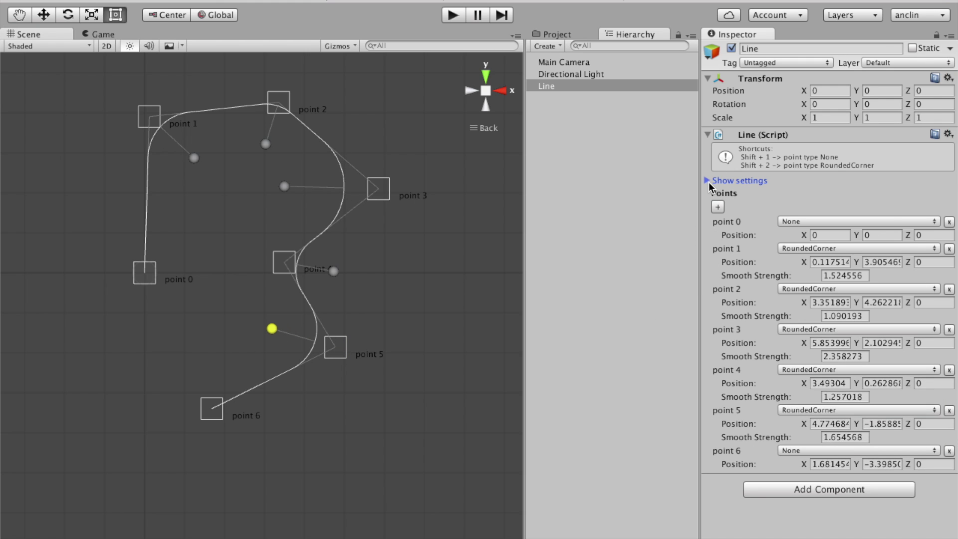
pyautogui.click(709, 181)
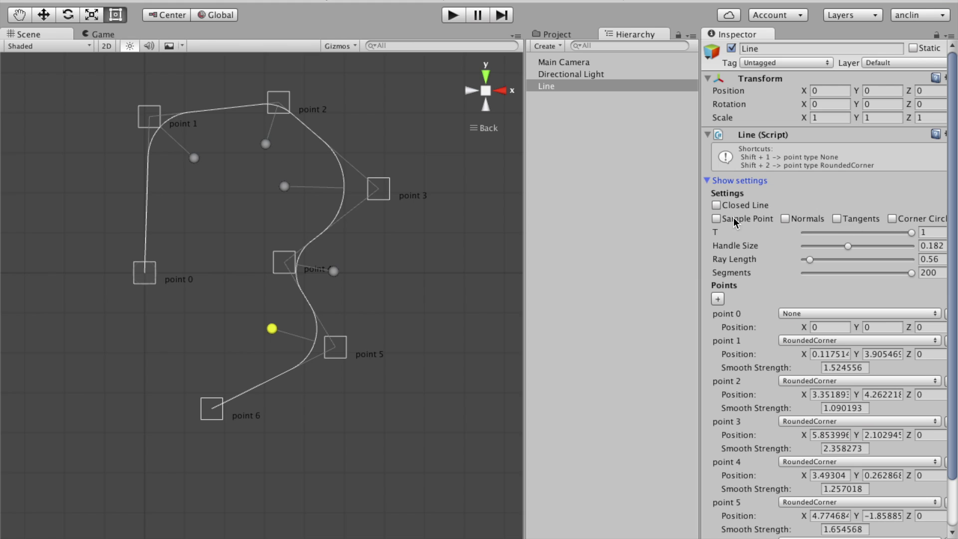
pyautogui.click(716, 205)
# Round the corner at point 6 and make point 0 a RoundedCorner with wider smoothing
pyautogui.click(216, 408)
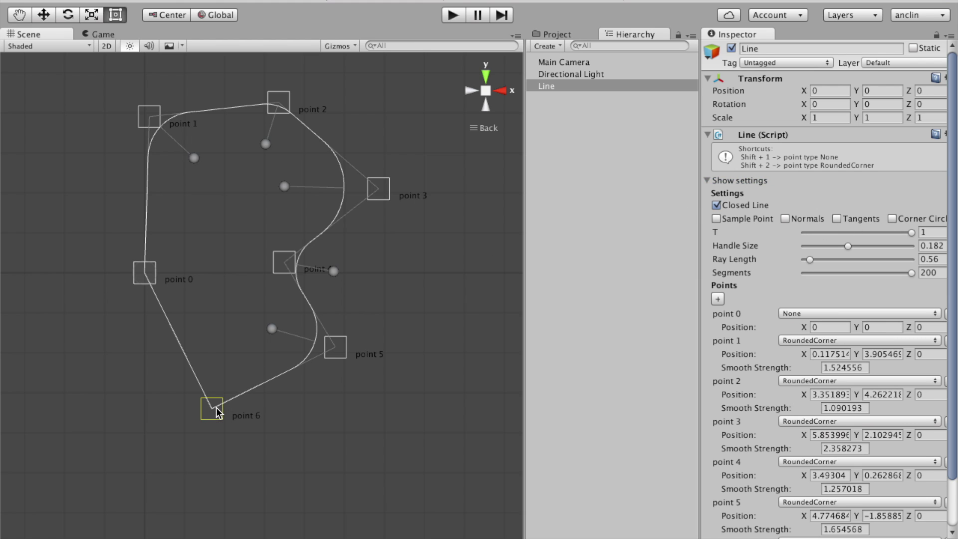
pyautogui.moveTo(219, 388); pyautogui.dragTo(244, 324)
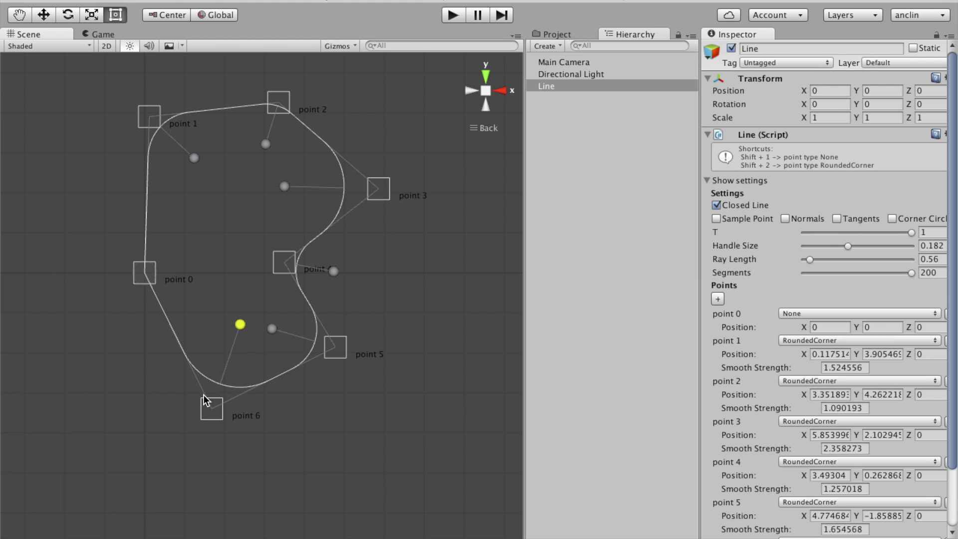
pyautogui.hotkey('shift', '2')
pyautogui.moveTo(164, 266); pyautogui.dragTo(228, 254)
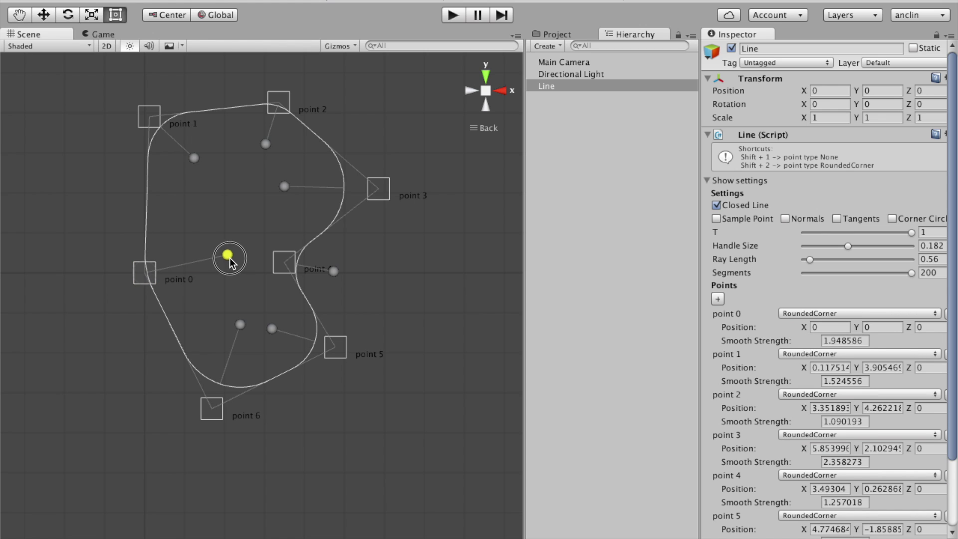
pyautogui.moveTo(143, 272); pyautogui.dragTo(79, 218)
pyautogui.moveTo(164, 218); pyautogui.dragTo(246, 219)
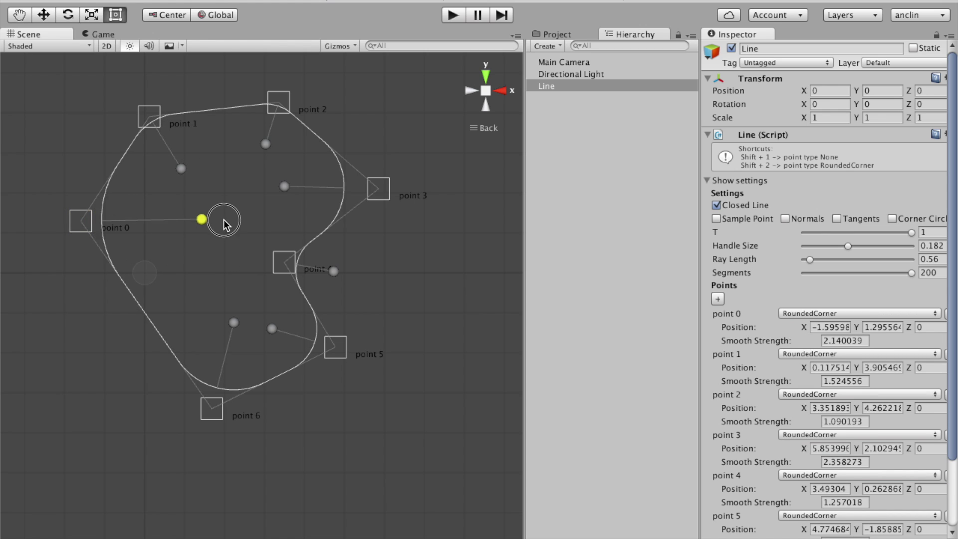
# Move points 6, 0 and 5 so the outline bends inward, and turn on Normals
pyautogui.moveTo(211, 408)
pyautogui.mouseDown()
pyautogui.moveTo(189, 320)
pyautogui.moveTo(145, 364)
pyautogui.mouseUp()
pyautogui.moveTo(80, 220); pyautogui.dragTo(238, 218)
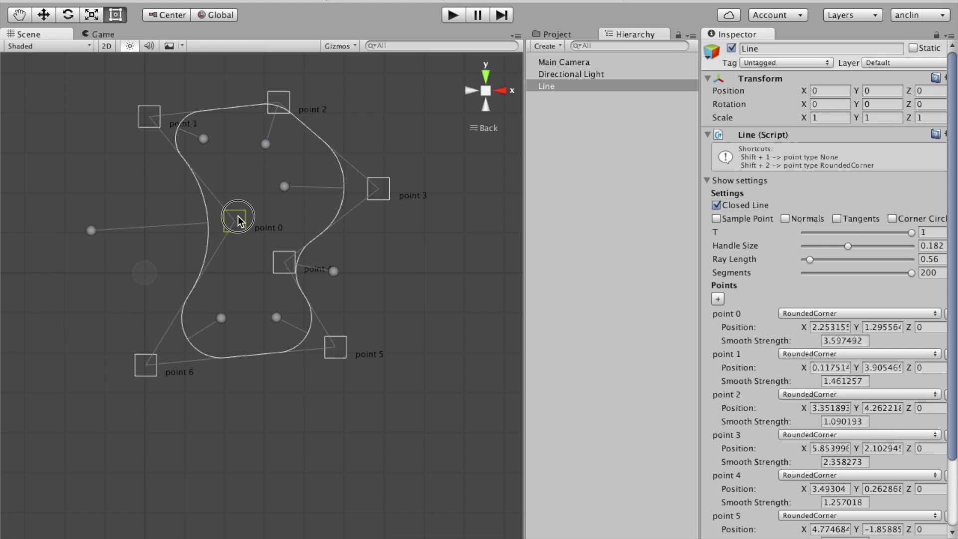
pyautogui.moveTo(150, 364); pyautogui.dragTo(90, 338)
pyautogui.moveTo(344, 348); pyautogui.dragTo(330, 399)
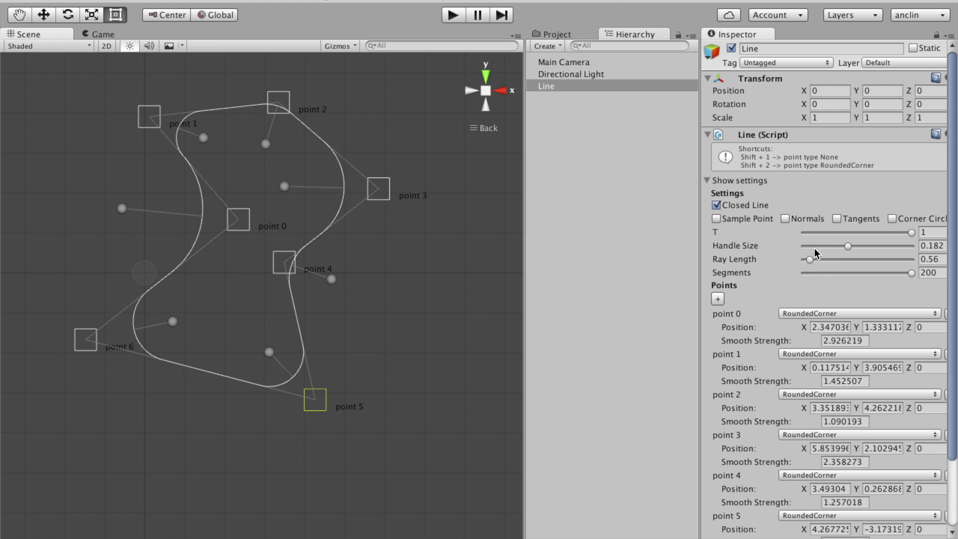
pyautogui.click(785, 218)
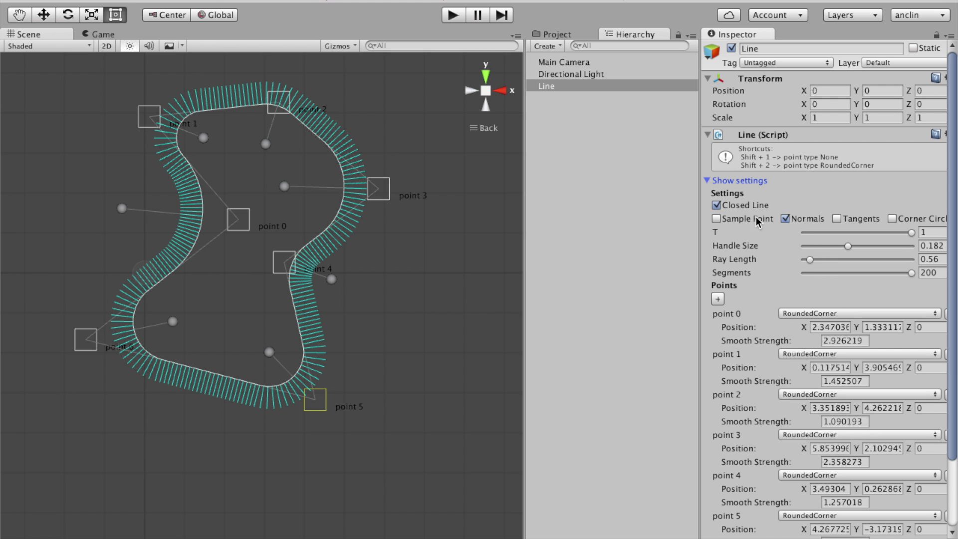
# Reposition points 0–3 and reduce the curve's Segments to 99
pyautogui.moveTo(380, 191); pyautogui.dragTo(446, 212)
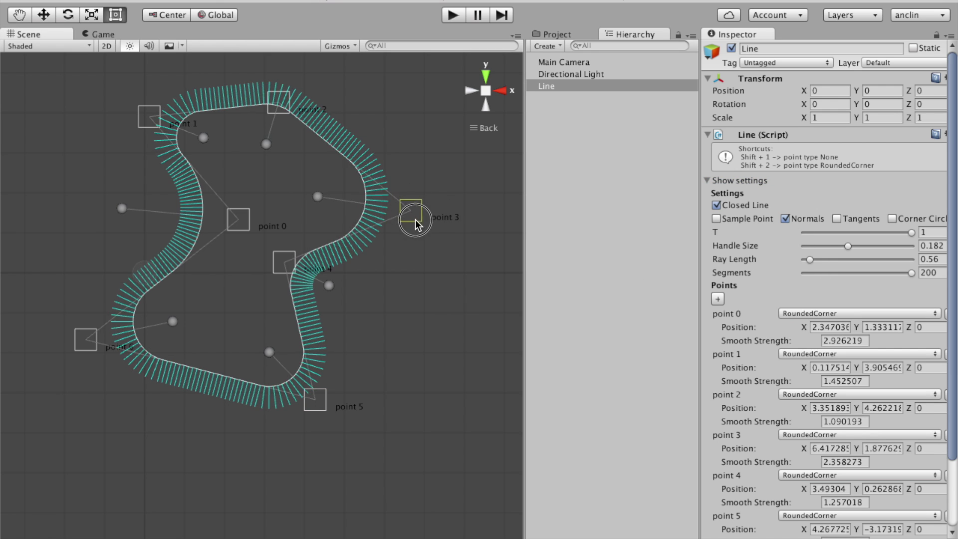
pyautogui.moveTo(911, 274)
pyautogui.mouseDown()
pyautogui.moveTo(823, 274)
pyautogui.moveTo(920, 275)
pyautogui.mouseUp()
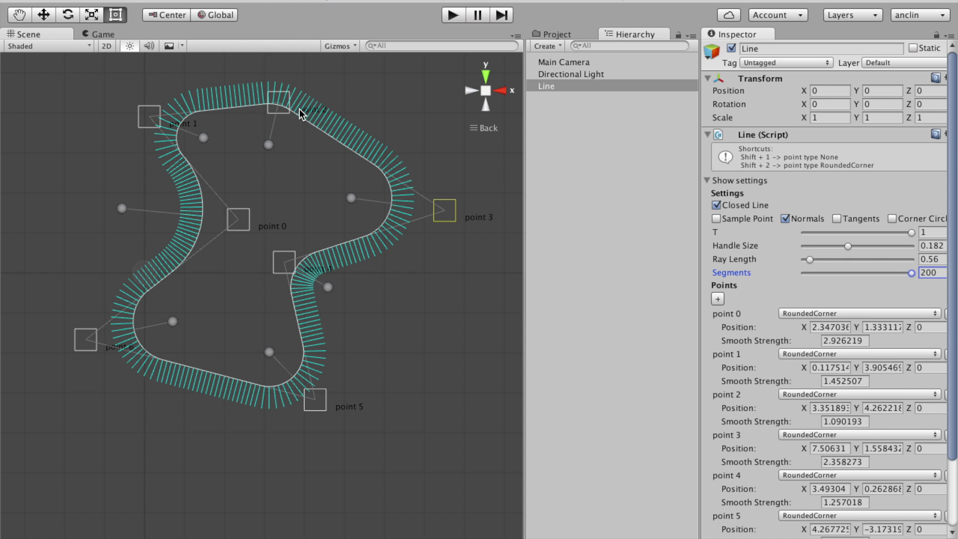
pyautogui.moveTo(280, 104); pyautogui.dragTo(270, 202)
pyautogui.moveTo(154, 119)
pyautogui.mouseDown()
pyautogui.moveTo(238, 80)
pyautogui.moveTo(148, 98)
pyautogui.mouseUp()
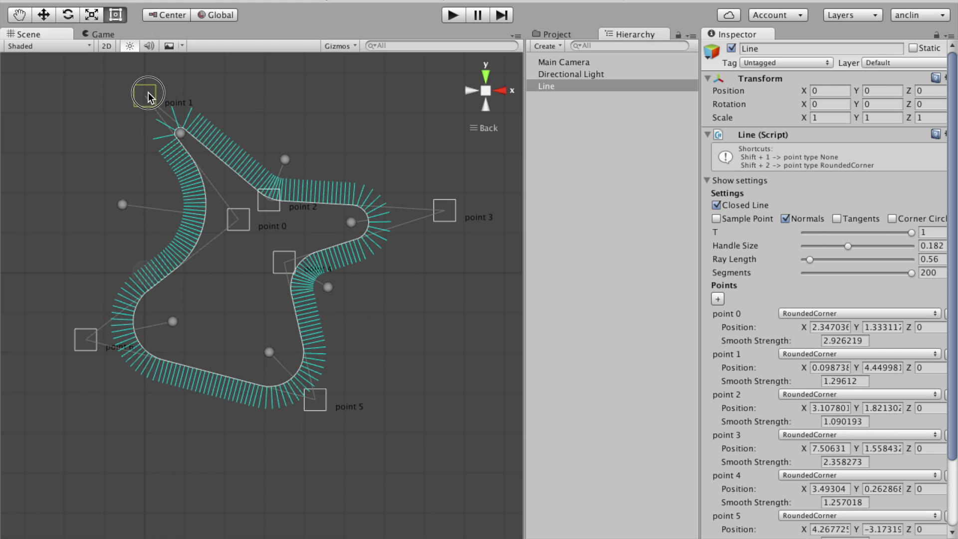
pyautogui.moveTo(238, 219)
pyautogui.mouseDown()
pyautogui.moveTo(277, 235)
pyautogui.moveTo(222, 249)
pyautogui.moveTo(188, 175)
pyautogui.moveTo(181, 239)
pyautogui.moveTo(199, 238)
pyautogui.mouseUp()
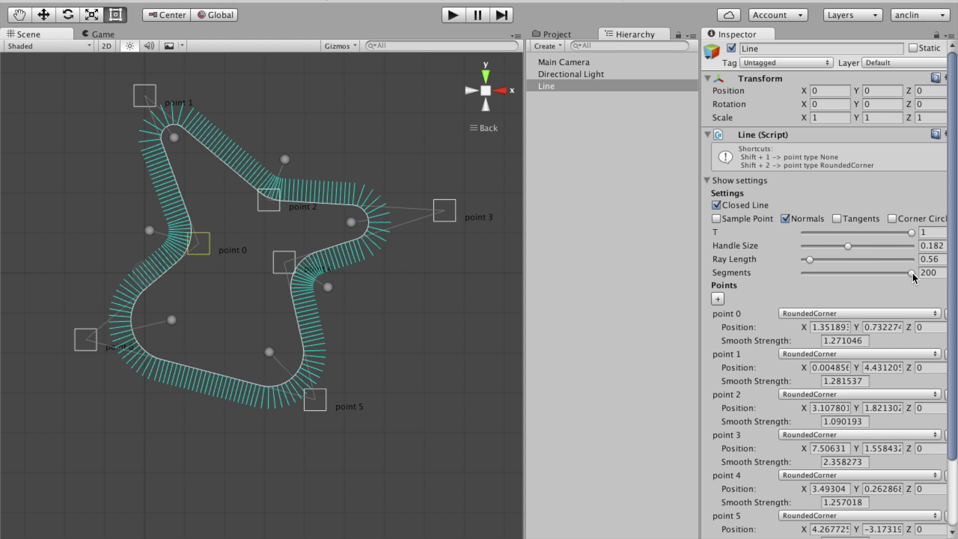
pyautogui.moveTo(911, 273)
pyautogui.mouseDown()
pyautogui.moveTo(856, 273)
pyautogui.moveTo(813, 259)
pyautogui.moveTo(838, 259)
pyautogui.moveTo(813, 265)
pyautogui.mouseUp()
# Raise point 3 and strengthen smoothing at points 2 (about 3.94), 4, 5 and 6
pyautogui.moveTo(434, 212); pyautogui.dragTo(434, 151)
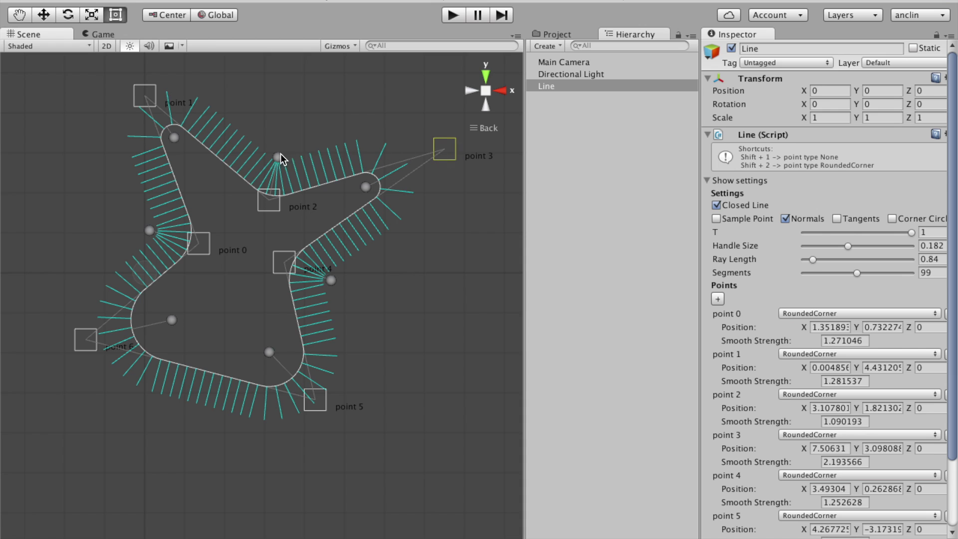
pyautogui.moveTo(281, 154); pyautogui.dragTo(331, 60)
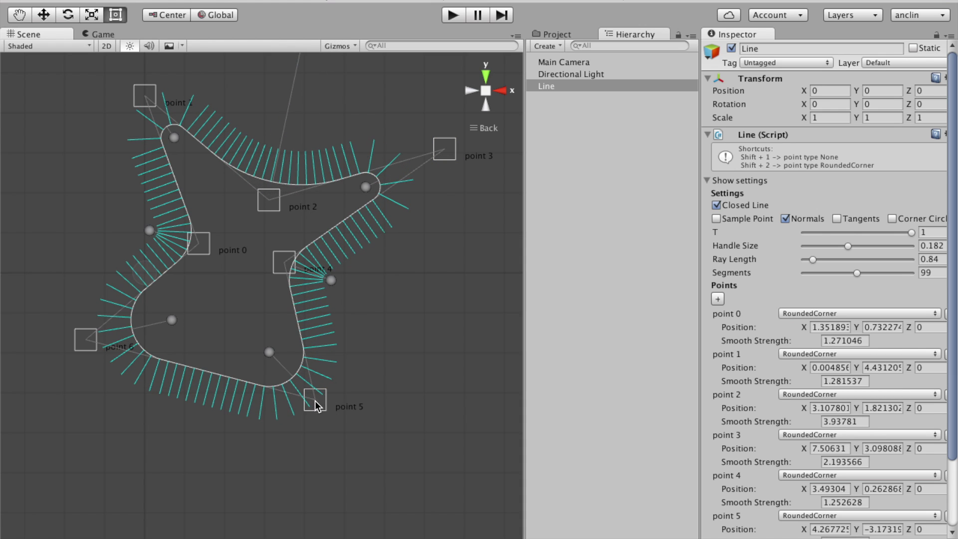
pyautogui.moveTo(319, 406); pyautogui.dragTo(319, 434)
pyautogui.moveTo(172, 321); pyautogui.dragTo(223, 316)
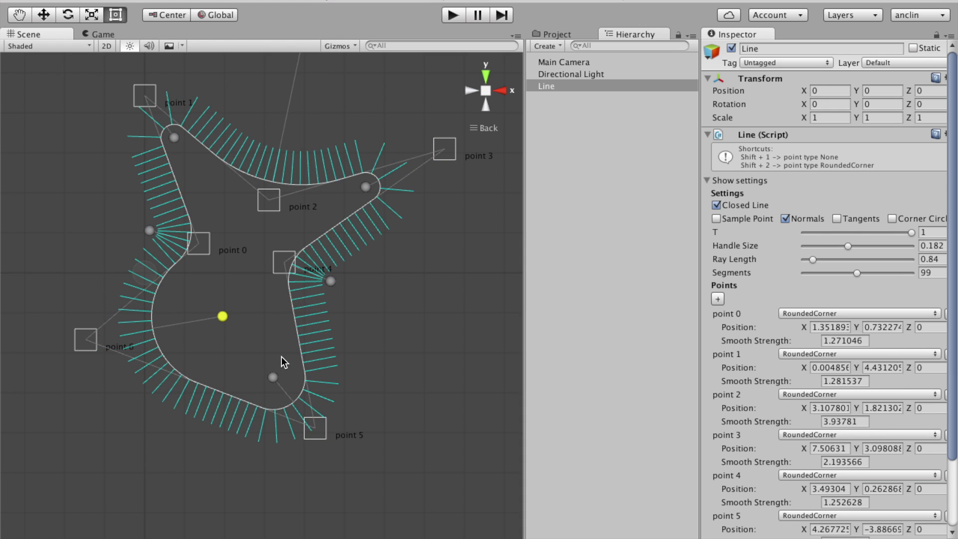
pyautogui.moveTo(310, 426); pyautogui.dragTo(275, 440)
pyautogui.moveTo(248, 388); pyautogui.dragTo(193, 313)
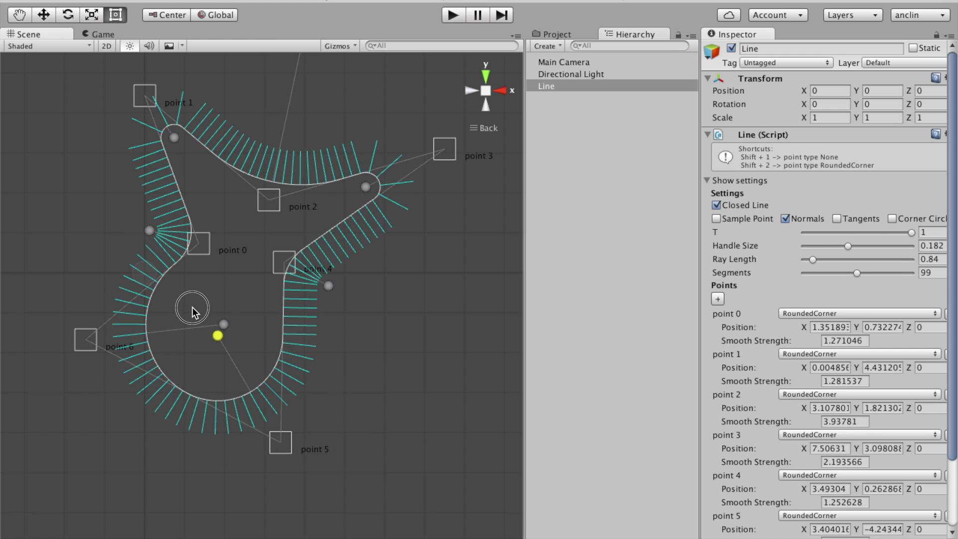
pyautogui.moveTo(328, 287); pyautogui.dragTo(434, 301)
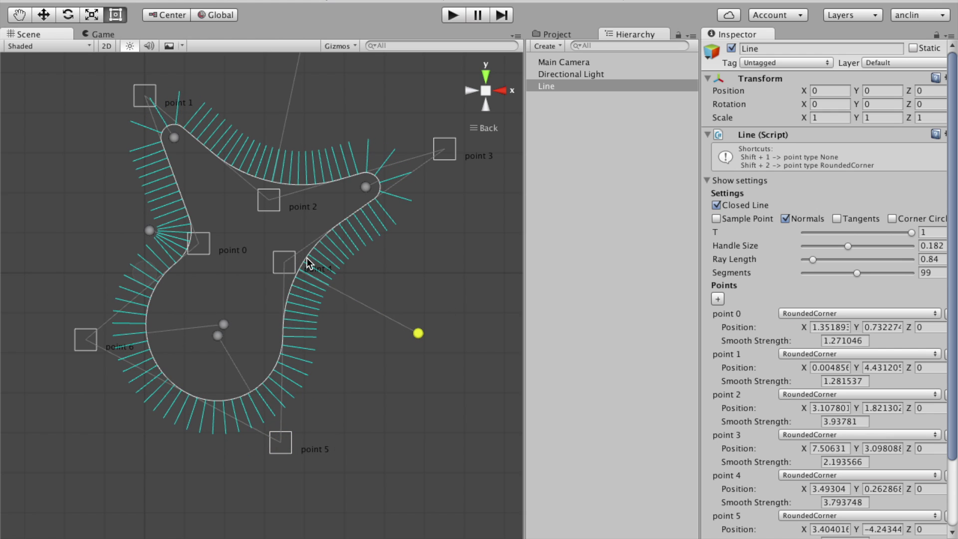
pyautogui.moveTo(282, 258); pyautogui.dragTo(261, 267)
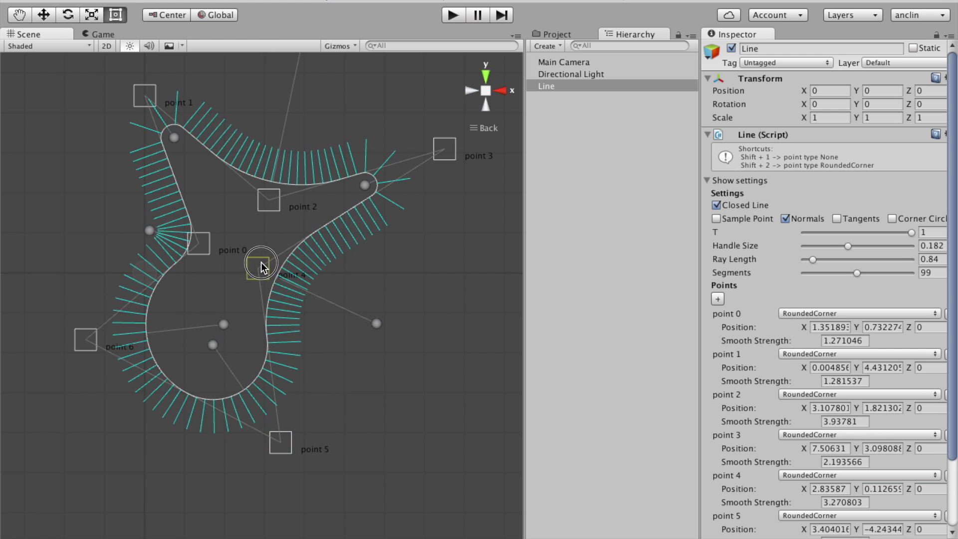
# Swap Normals for Tangents, reshape points 2–5, and set Ray Length to 1.47
pyautogui.click(797, 219)
pyautogui.click(838, 220)
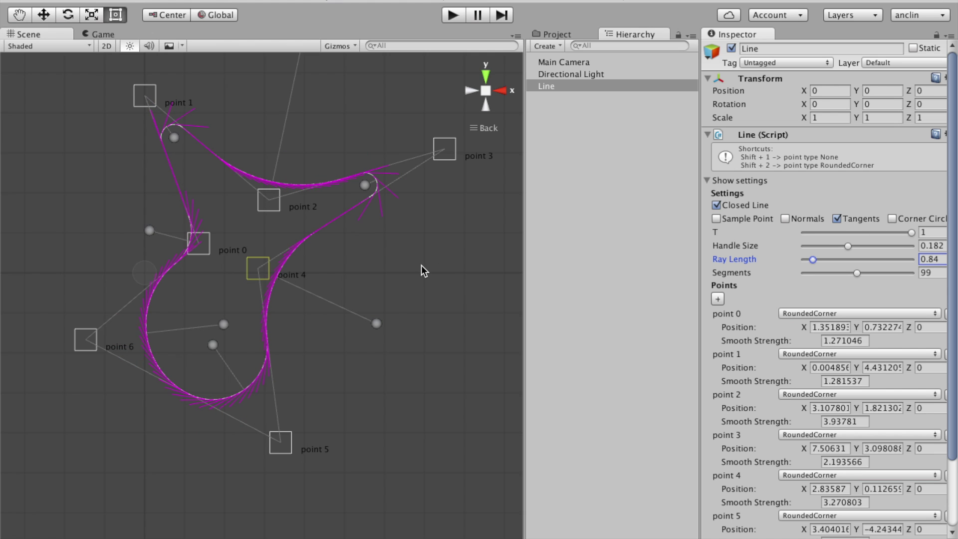
pyautogui.moveTo(439, 158); pyautogui.dragTo(375, 213)
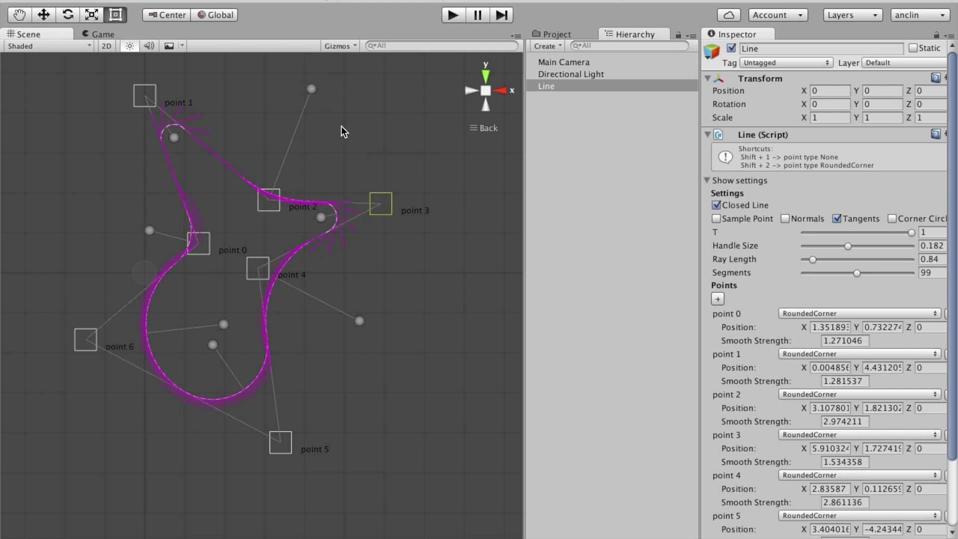
pyautogui.moveTo(294, 128); pyautogui.dragTo(295, 132)
pyautogui.moveTo(260, 272); pyautogui.dragTo(230, 303)
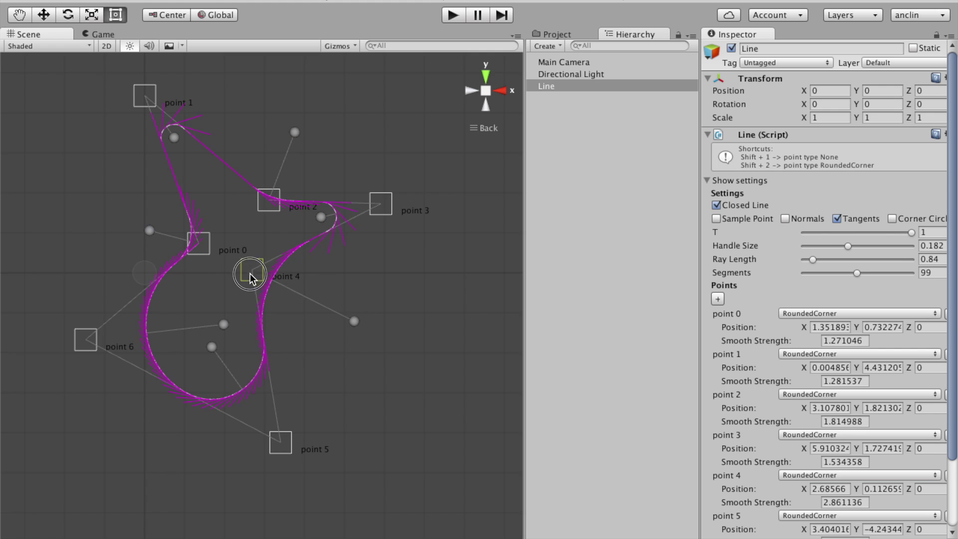
pyautogui.moveTo(275, 442); pyautogui.dragTo(290, 404)
pyautogui.moveTo(216, 340); pyautogui.dragTo(206, 333)
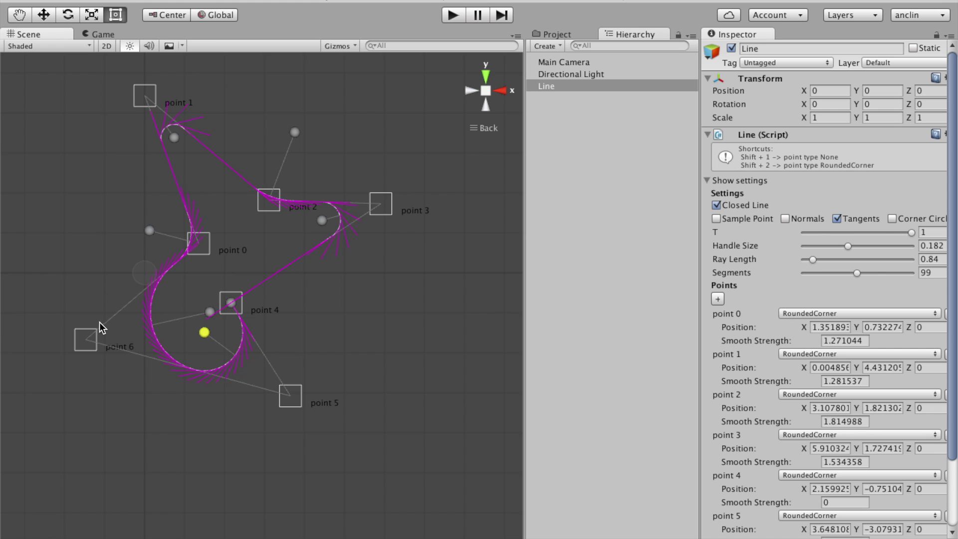
pyautogui.moveTo(812, 259); pyautogui.dragTo(819, 260)
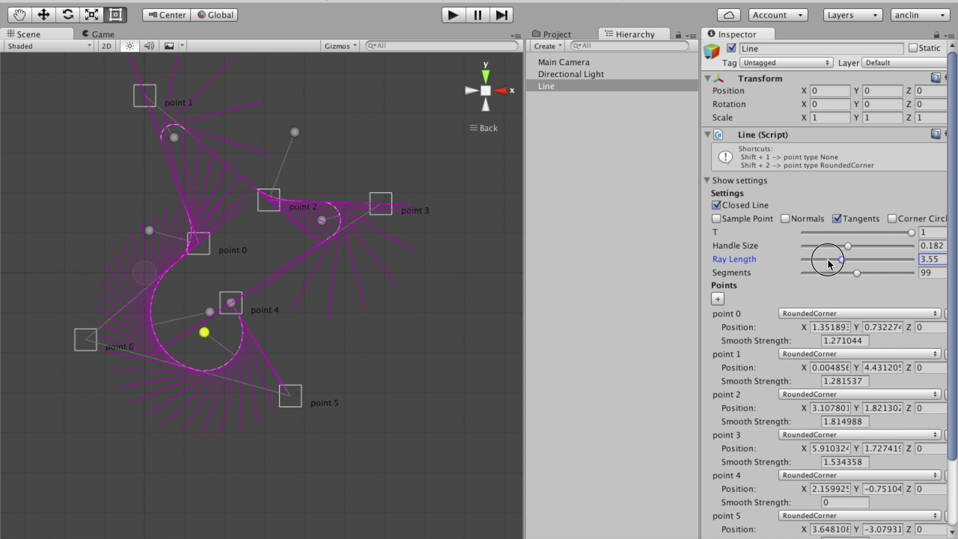
# Reposition points 0–4 and 6 into a smoother rounded loop
pyautogui.moveTo(92, 337); pyautogui.dragTo(85, 361)
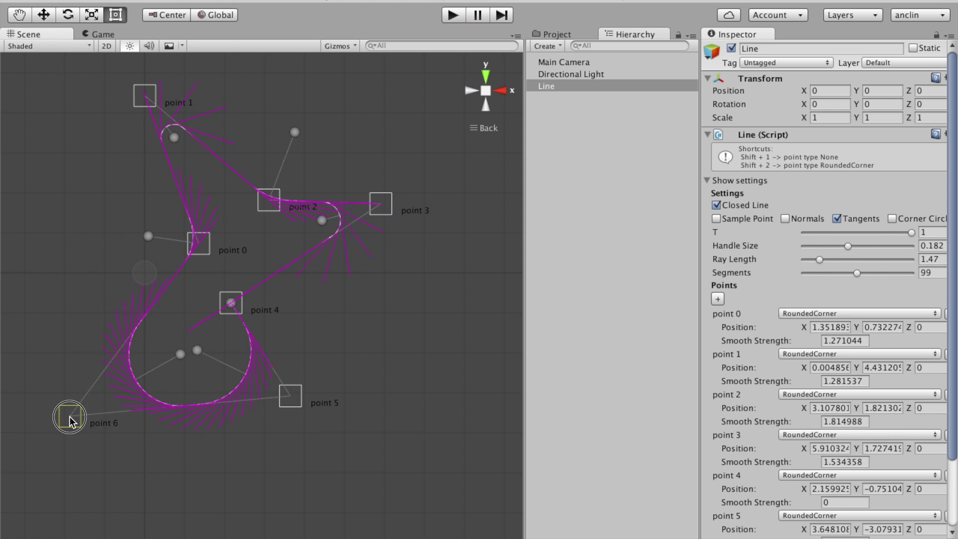
pyautogui.moveTo(150, 104); pyautogui.dragTo(203, 129)
pyautogui.moveTo(192, 236); pyautogui.dragTo(71, 149)
pyautogui.moveTo(207, 119); pyautogui.dragTo(188, 199)
pyautogui.moveTo(273, 199); pyautogui.dragTo(273, 123)
pyautogui.moveTo(383, 202); pyautogui.dragTo(421, 204)
pyautogui.moveTo(236, 303)
pyautogui.mouseDown()
pyautogui.moveTo(266, 232)
pyautogui.moveTo(328, 285)
pyautogui.mouseUp()
pyautogui.moveTo(178, 198); pyautogui.dragTo(167, 221)
# Set Handle Size to 0.247, nudge point 4, and hide the tangent rays
pyautogui.click(163, 154)
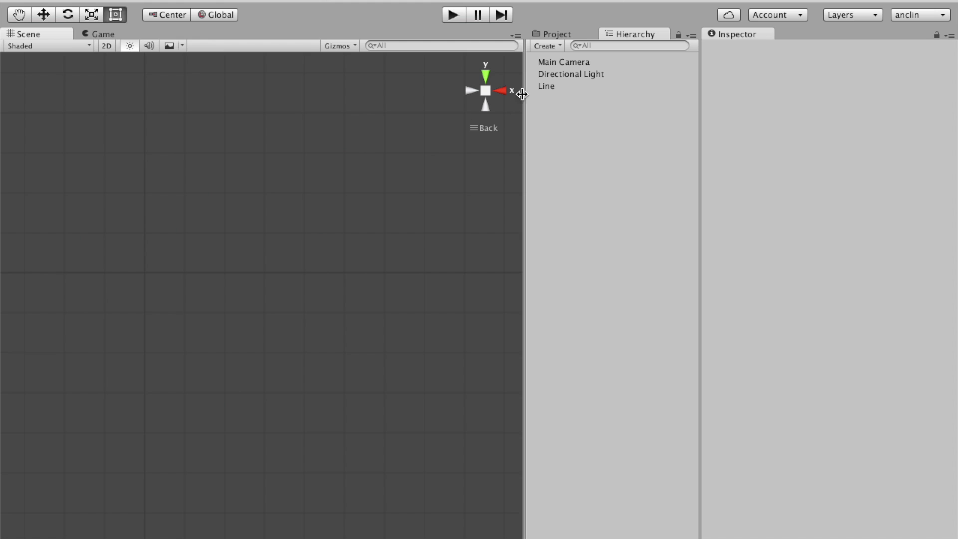
pyautogui.click(546, 87)
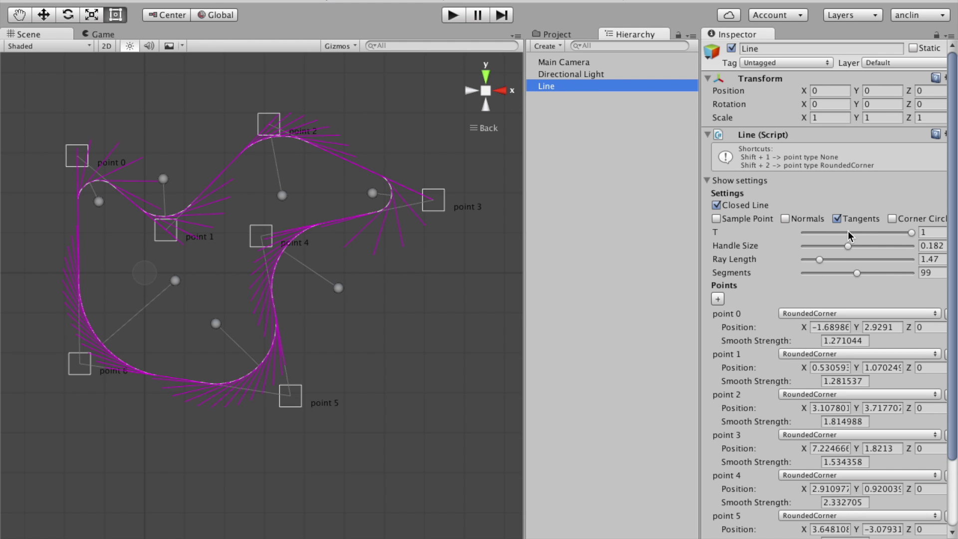
pyautogui.moveTo(846, 246); pyautogui.dragTo(883, 246)
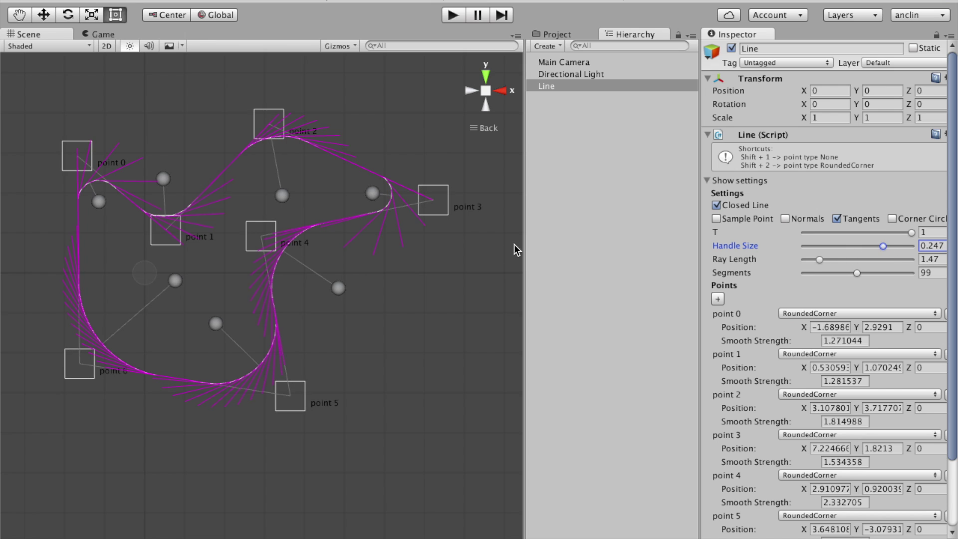
pyautogui.moveTo(261, 244); pyautogui.dragTo(296, 272)
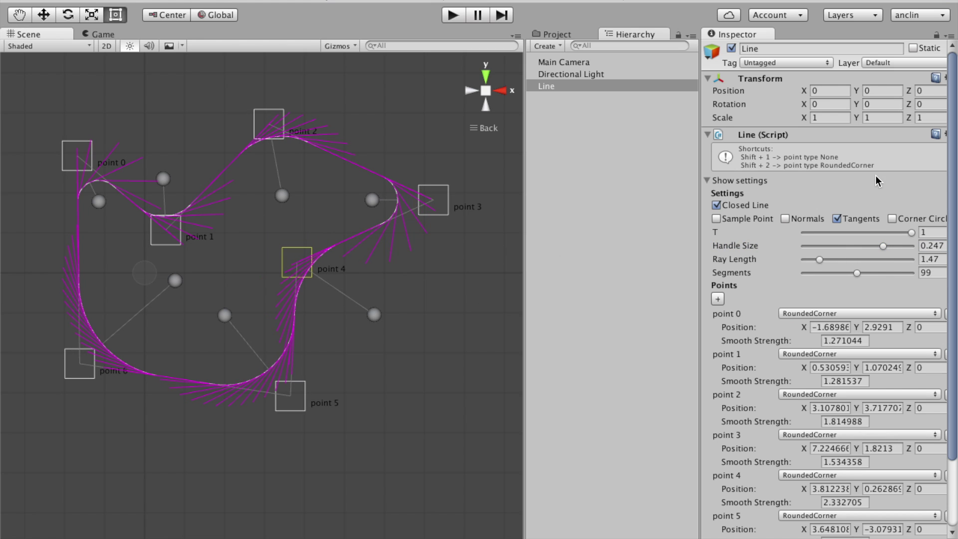
pyautogui.click(837, 221)
# Show corner circles and remove the last two points from the line
pyautogui.click(892, 219)
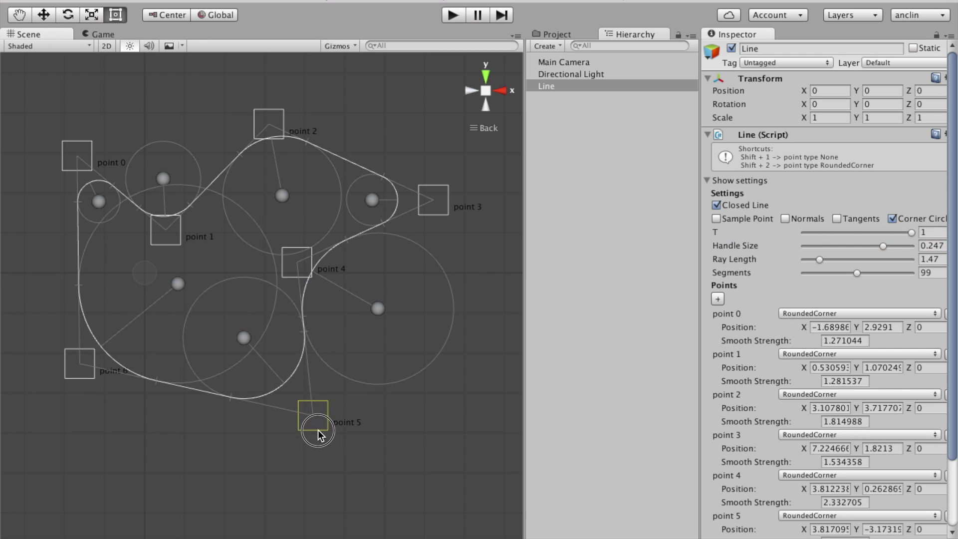
pyautogui.moveTo(297, 413); pyautogui.dragTo(323, 440)
pyautogui.scroll(-5, 796, 400)
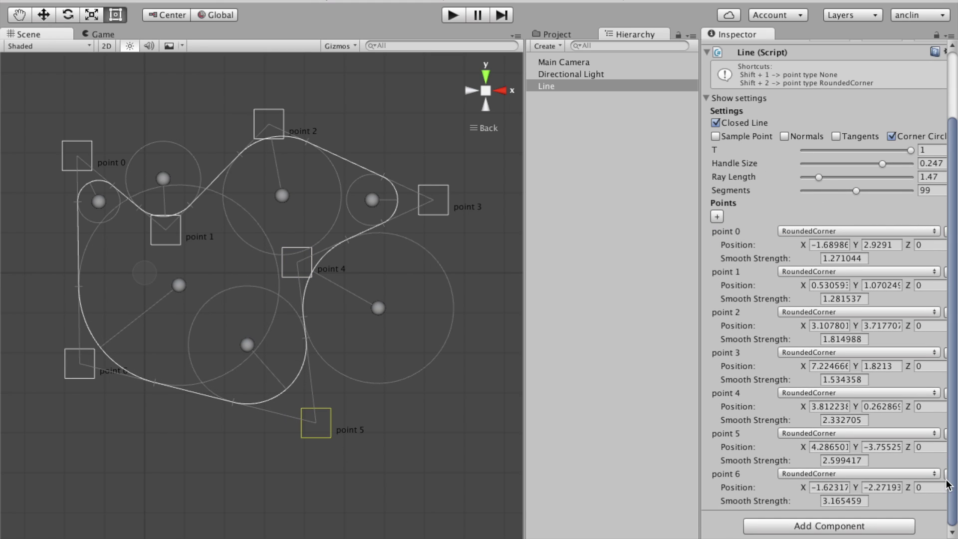
pyautogui.click(938, 476)
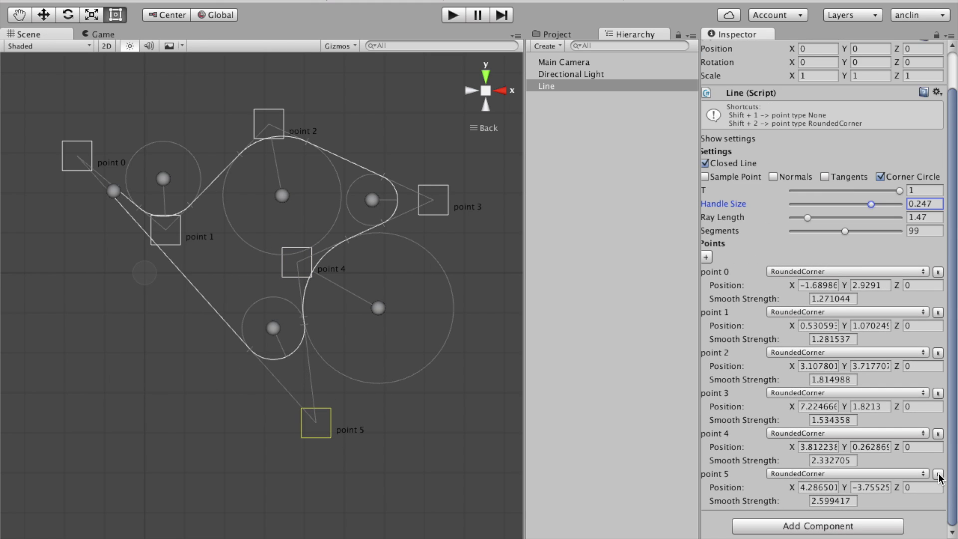
pyautogui.moveTo(322, 431); pyautogui.dragTo(152, 440)
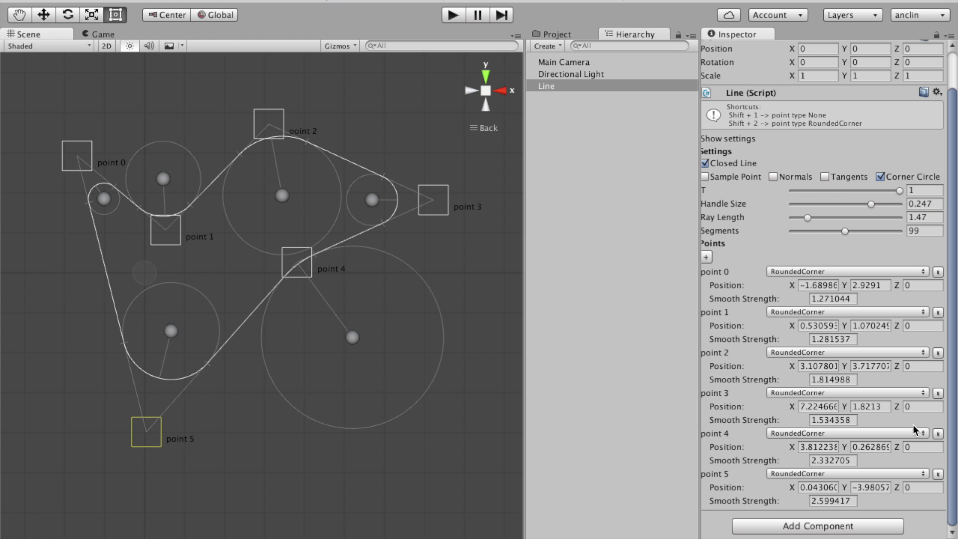
pyautogui.click(937, 475)
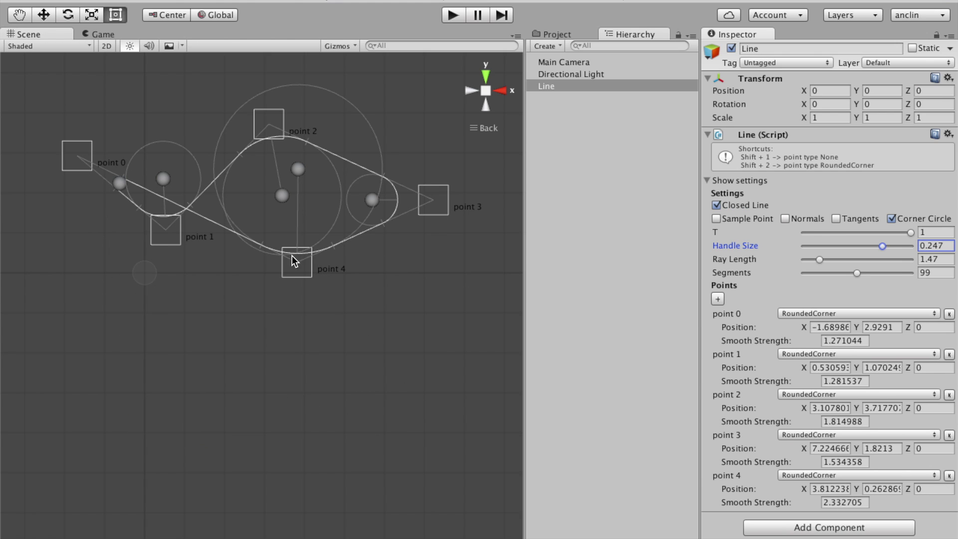
# Reshape the loop by moving points 1–4 and enlarging point 3's rounding
pyautogui.moveTo(294, 260); pyautogui.dragTo(186, 411)
pyautogui.moveTo(165, 239); pyautogui.dragTo(207, 176)
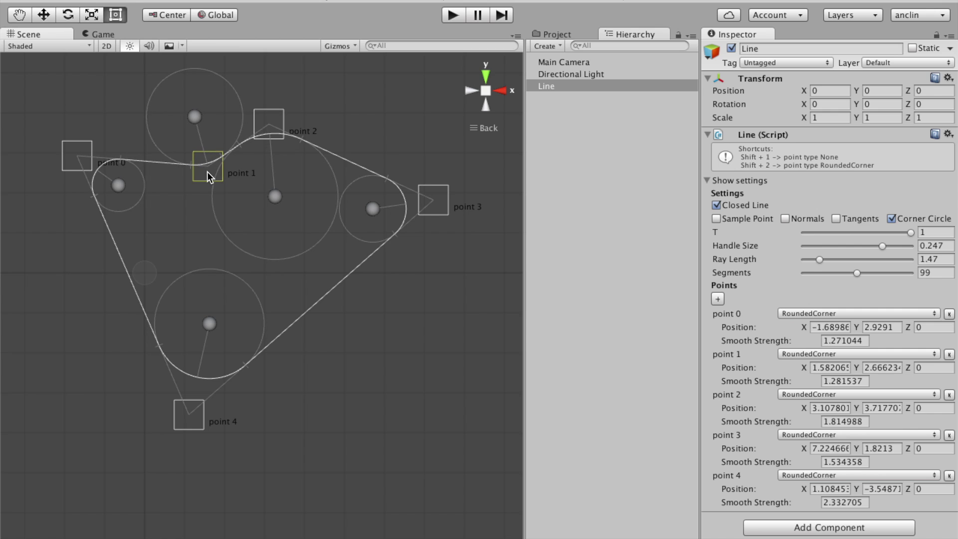
pyautogui.moveTo(276, 118); pyautogui.dragTo(290, 104)
pyautogui.moveTo(441, 202); pyautogui.dragTo(449, 239)
pyautogui.moveTo(382, 233); pyautogui.dragTo(360, 233)
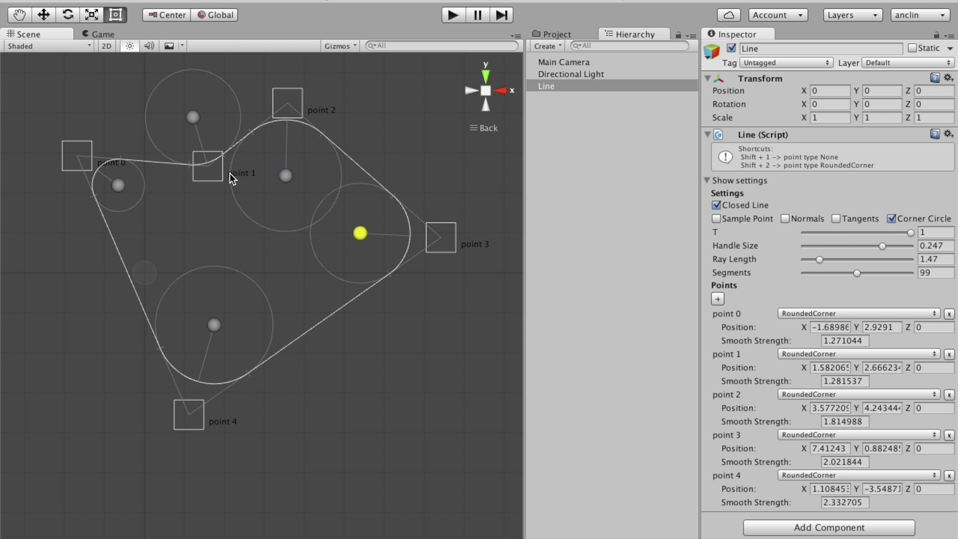
# Fine-tune points 1–3 and point 1's smooth strength, then hide corner circles
pyautogui.moveTo(214, 170); pyautogui.dragTo(224, 204)
pyautogui.moveTo(202, 142); pyautogui.dragTo(204, 148)
pyautogui.moveTo(286, 113); pyautogui.dragTo(327, 72)
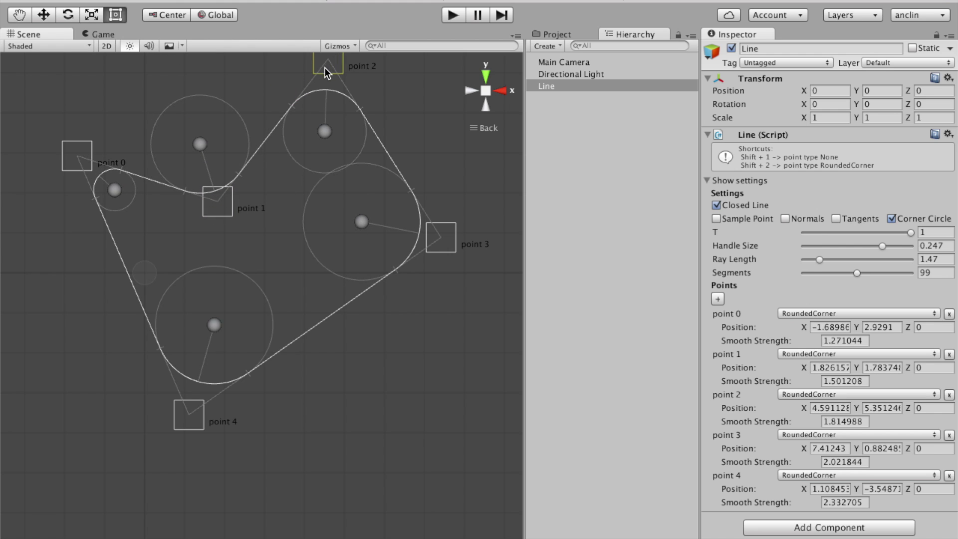
pyautogui.moveTo(436, 243); pyautogui.dragTo(463, 295)
pyautogui.moveTo(324, 56); pyautogui.dragTo(325, 83)
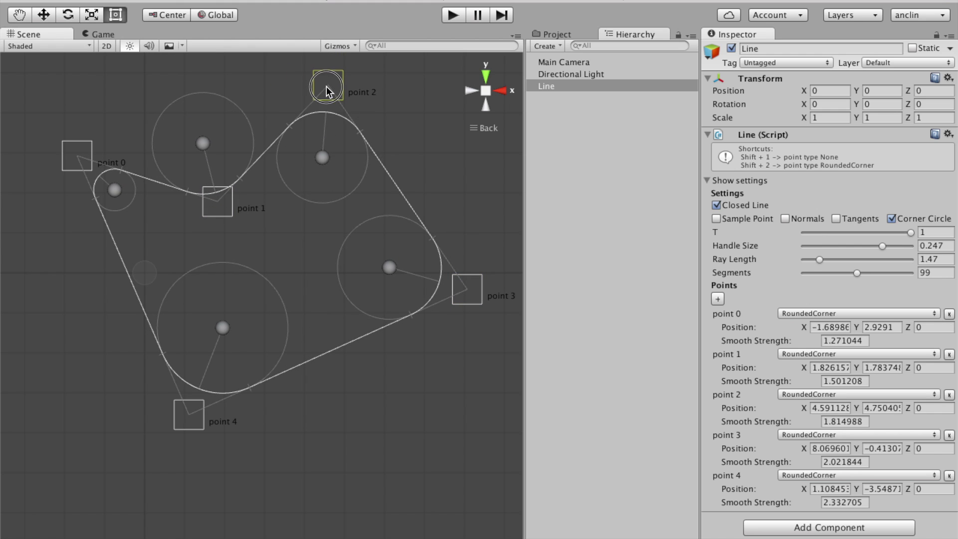
pyautogui.click(891, 219)
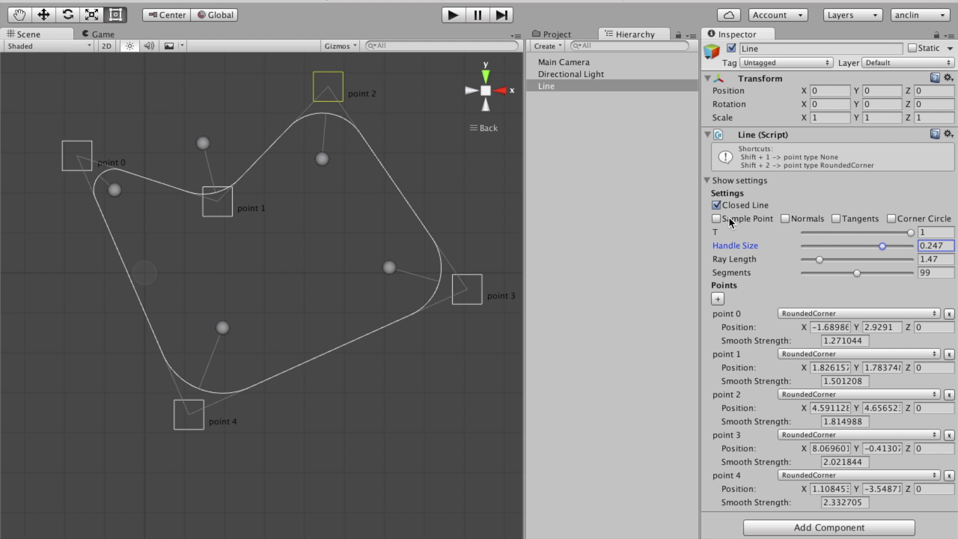
# Enable Sample Point with Ray Length 2.03 and T set to 0.448
pyautogui.moveTo(797, 233); pyautogui.dragTo(768, 233)
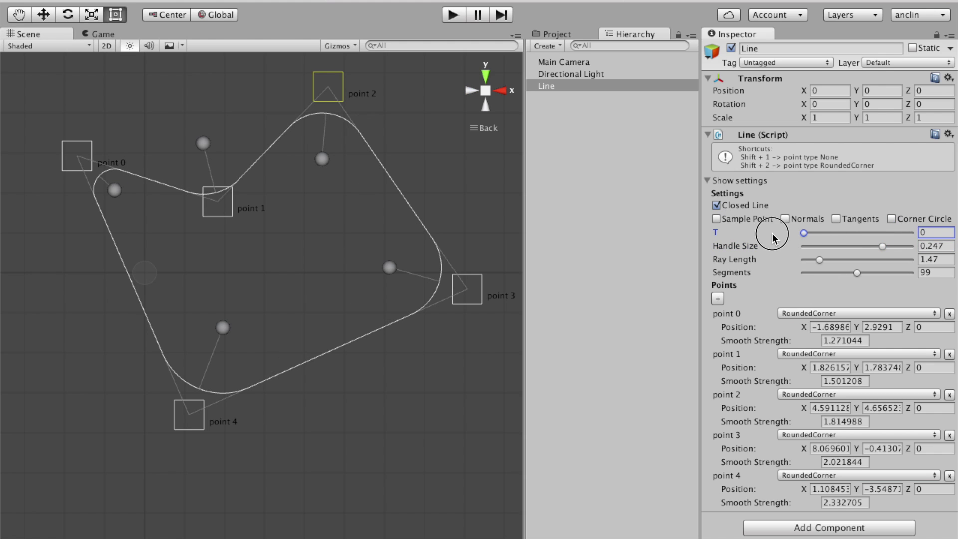
pyautogui.click(716, 218)
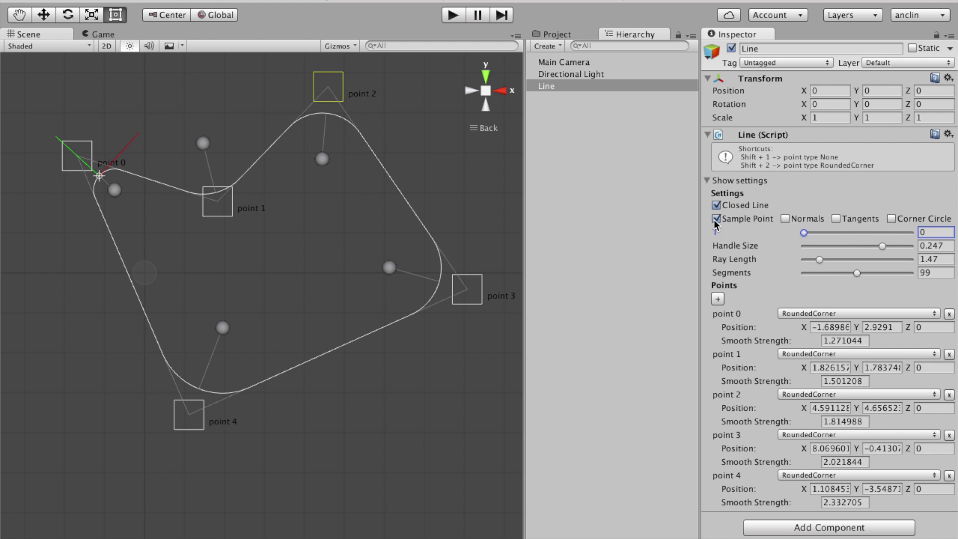
pyautogui.moveTo(819, 260)
pyautogui.mouseDown()
pyautogui.moveTo(805, 237)
pyautogui.moveTo(832, 239)
pyautogui.mouseUp()
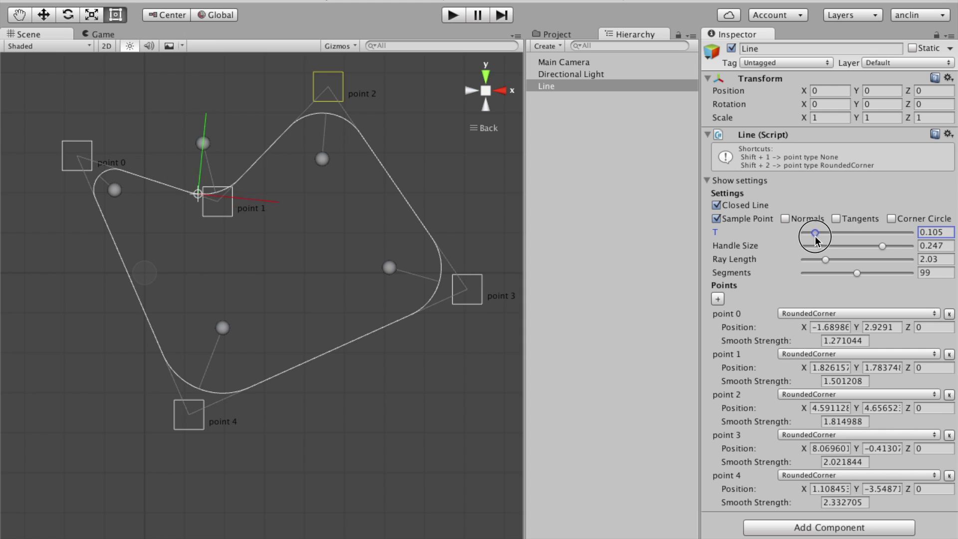
pyautogui.moveTo(841, 241)
pyautogui.mouseDown()
pyautogui.moveTo(904, 245)
pyautogui.moveTo(831, 242)
pyautogui.moveTo(851, 243)
pyautogui.mouseUp()
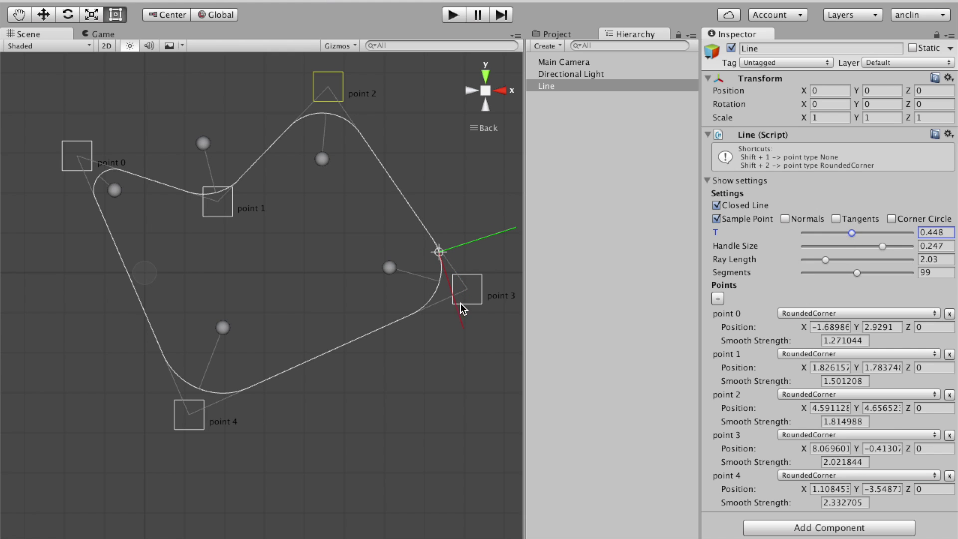
# Remove point 4, show normals and tangents, and set Ray Length to 0.63
pyautogui.click(949, 476)
pyautogui.moveTo(473, 293); pyautogui.dragTo(275, 364)
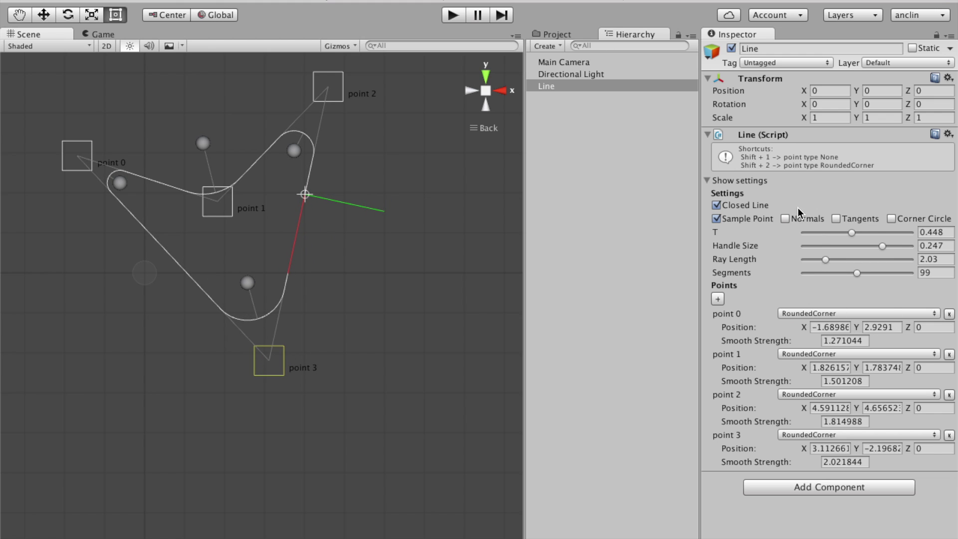
pyautogui.click(805, 217)
pyautogui.click(836, 219)
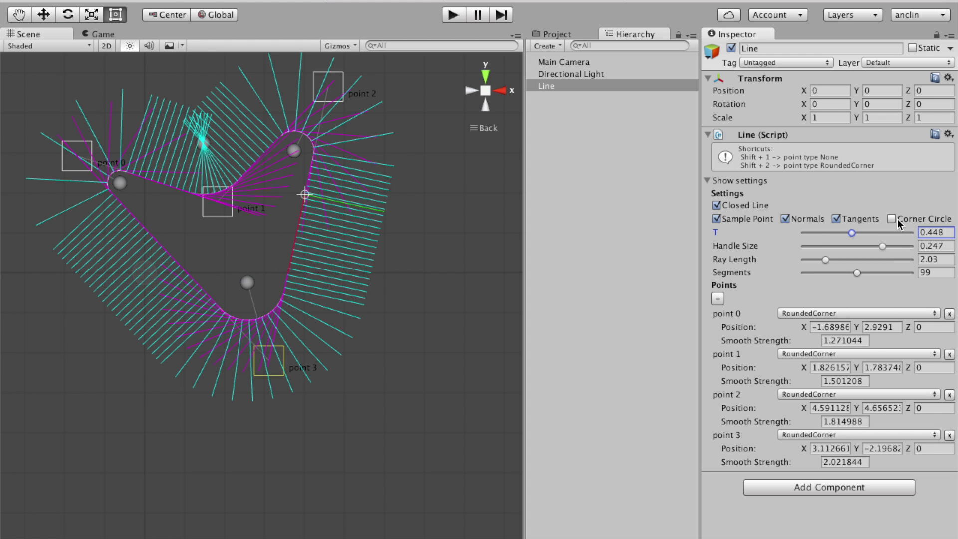
pyautogui.moveTo(824, 259); pyautogui.dragTo(810, 259)
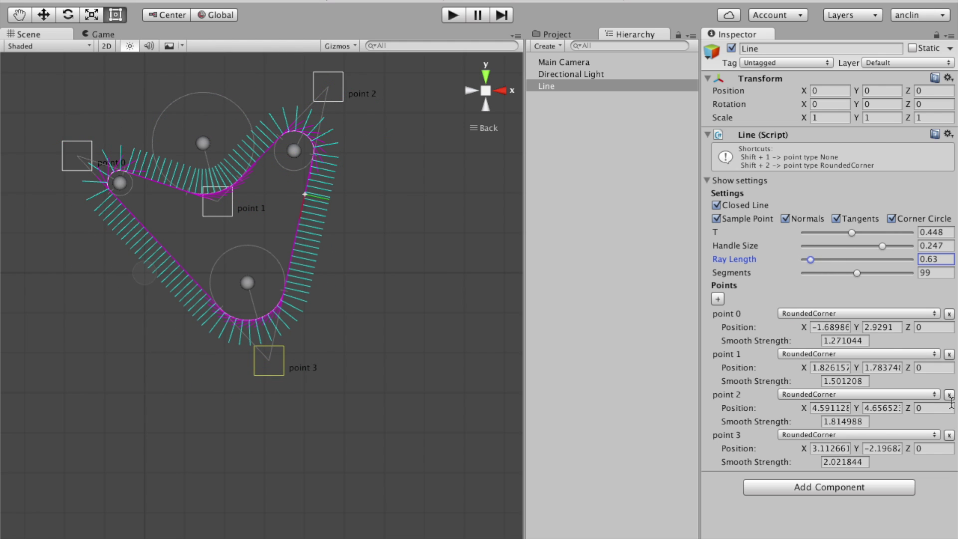
# Remove point 3 and arrange points 0, 1 and 2 into a triangle
pyautogui.click(949, 436)
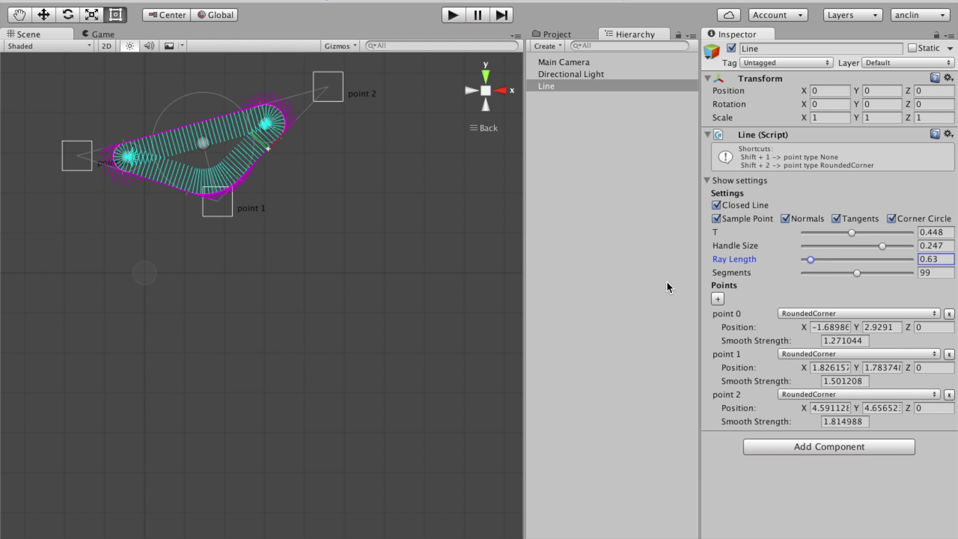
pyautogui.moveTo(234, 202); pyautogui.dragTo(237, 364)
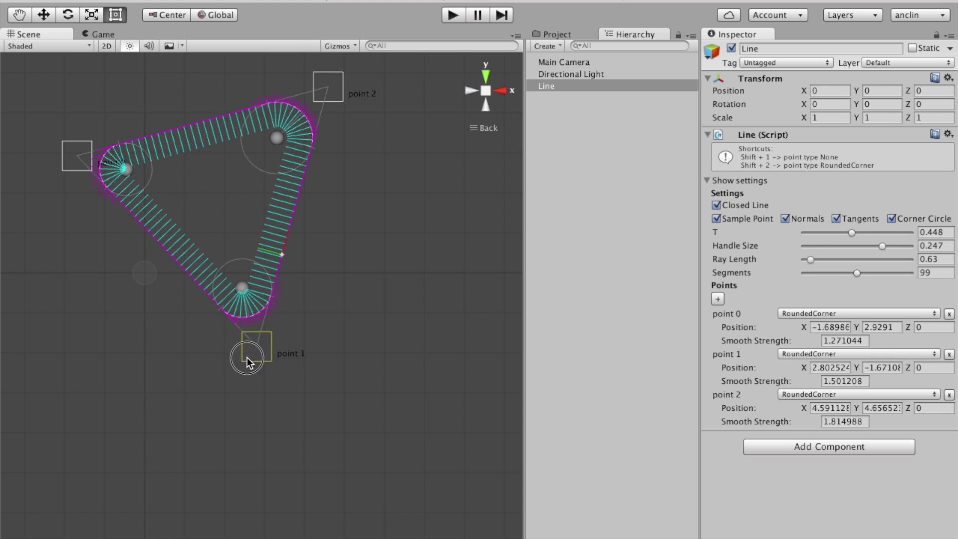
pyautogui.moveTo(327, 89); pyautogui.dragTo(364, 106)
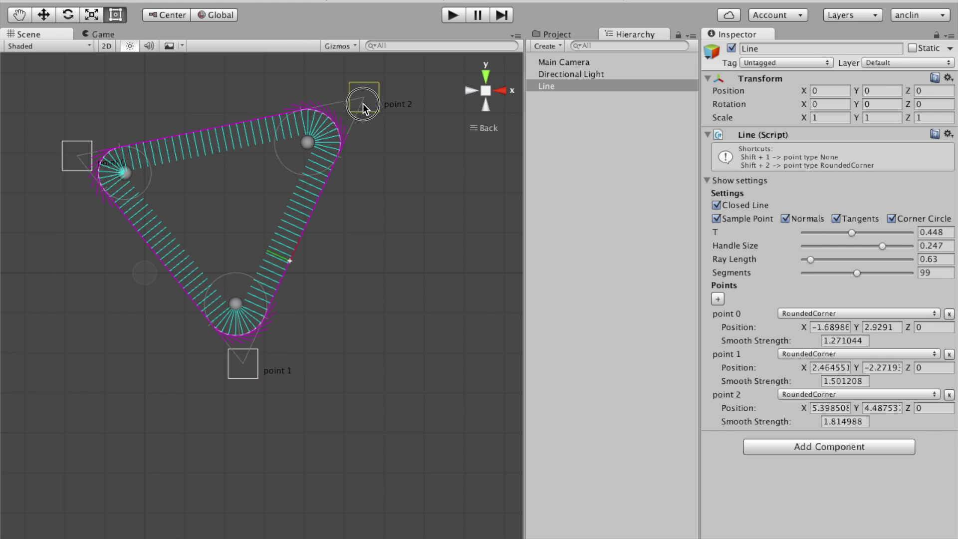
pyautogui.moveTo(237, 360); pyautogui.dragTo(300, 423)
pyautogui.moveTo(73, 171); pyautogui.dragTo(91, 331)
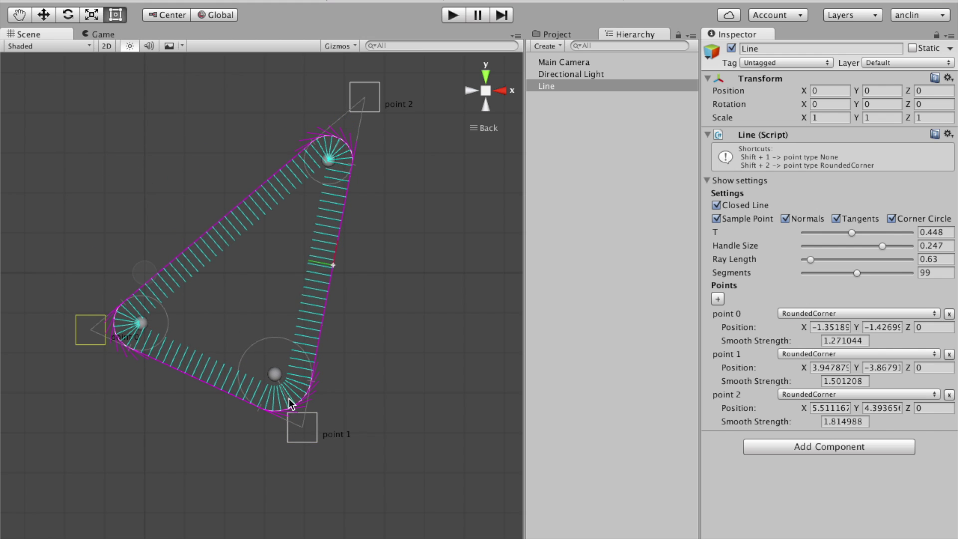
pyautogui.moveTo(295, 415); pyautogui.dragTo(456, 367)
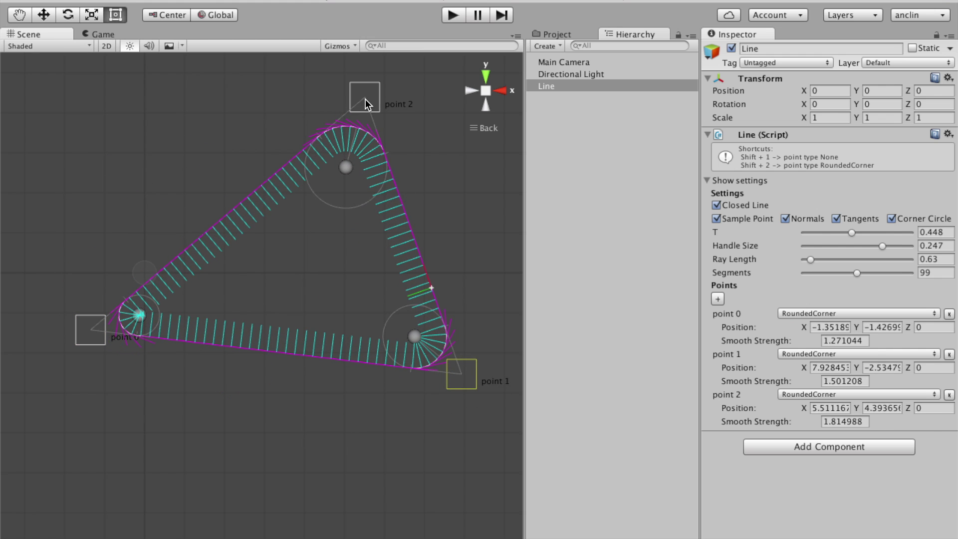
pyautogui.moveTo(365, 98); pyautogui.dragTo(290, 96)
pyautogui.moveTo(94, 330); pyautogui.dragTo(89, 362)
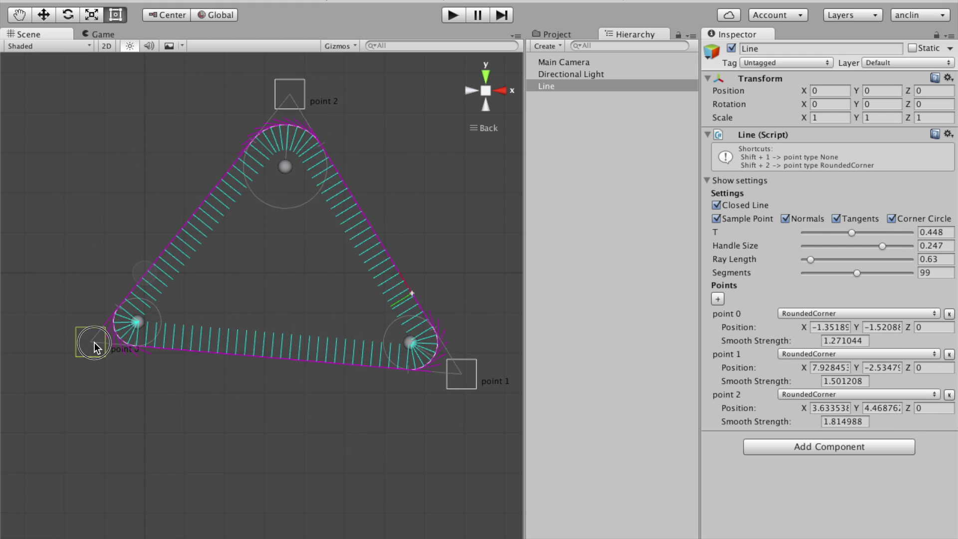
# Increase the corner rounding at points 0, 1 and 2 into a near-circle
pyautogui.moveTo(159, 329); pyautogui.dragTo(247, 282)
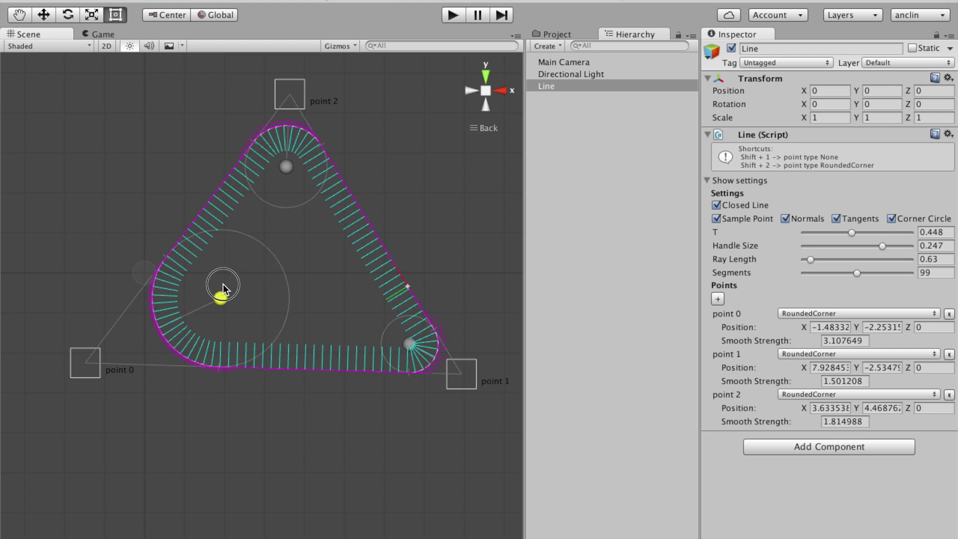
pyautogui.moveTo(285, 162); pyautogui.dragTo(276, 274)
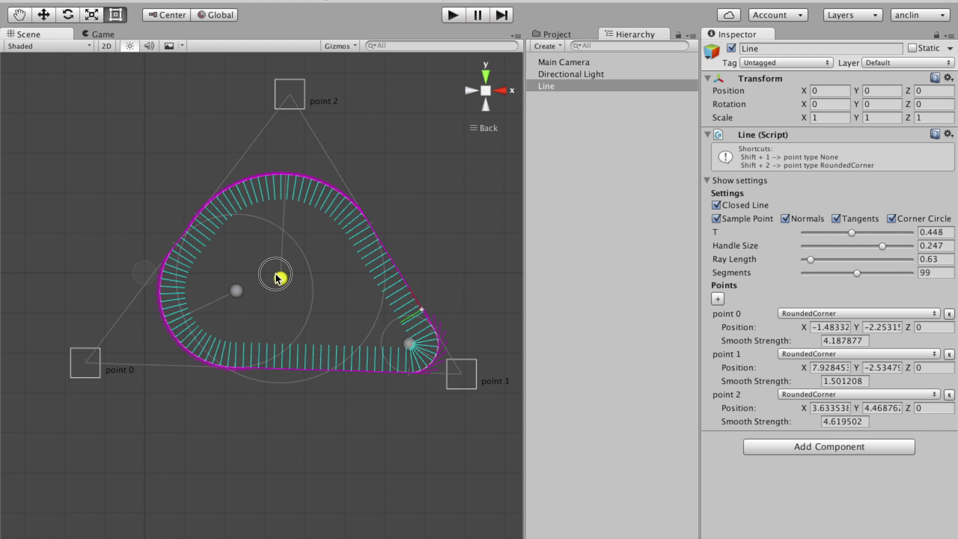
pyautogui.moveTo(410, 344); pyautogui.dragTo(265, 259)
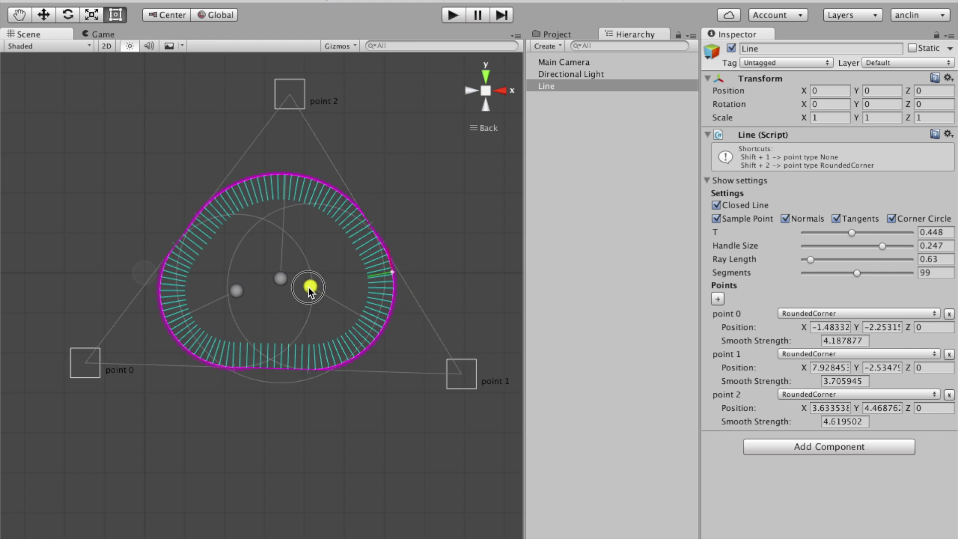
pyautogui.moveTo(236, 291); pyautogui.dragTo(289, 273)
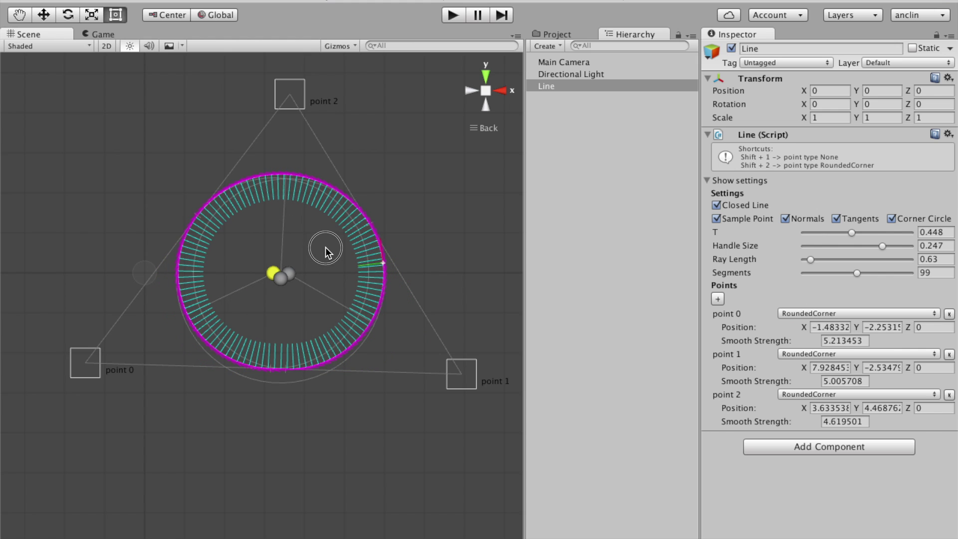
pyautogui.moveTo(283, 95)
pyautogui.mouseDown()
pyautogui.moveTo(199, 126)
pyautogui.moveTo(288, 145)
pyautogui.mouseUp()
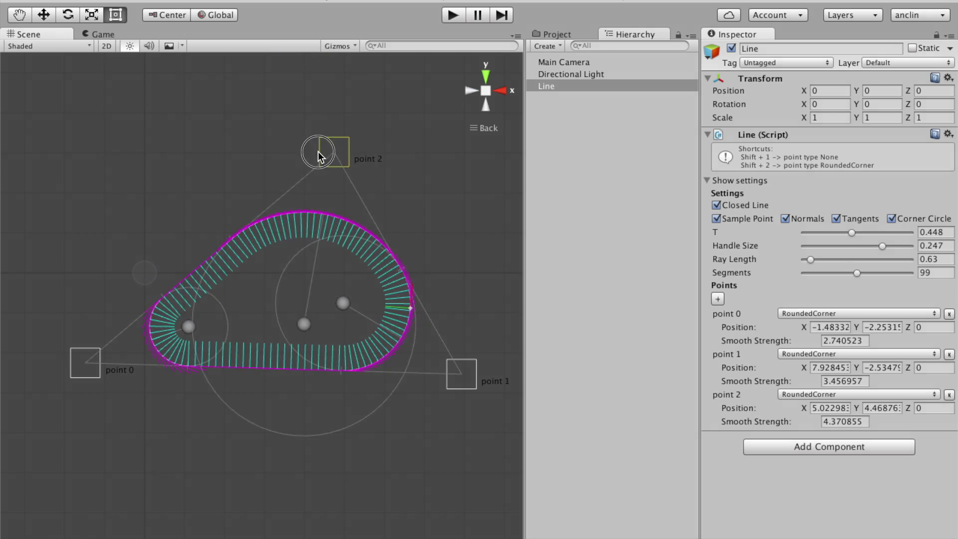
pyautogui.moveTo(288, 144); pyautogui.dragTo(265, 107)
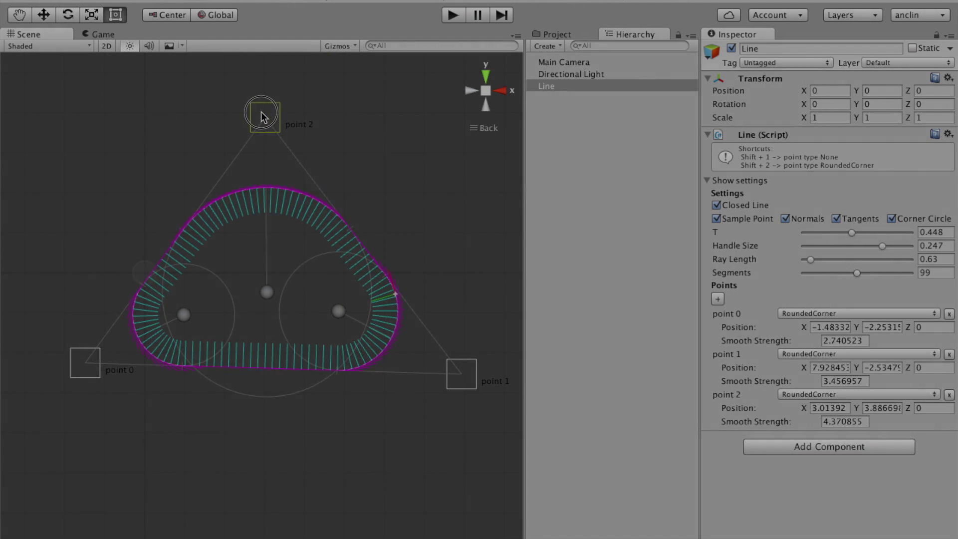